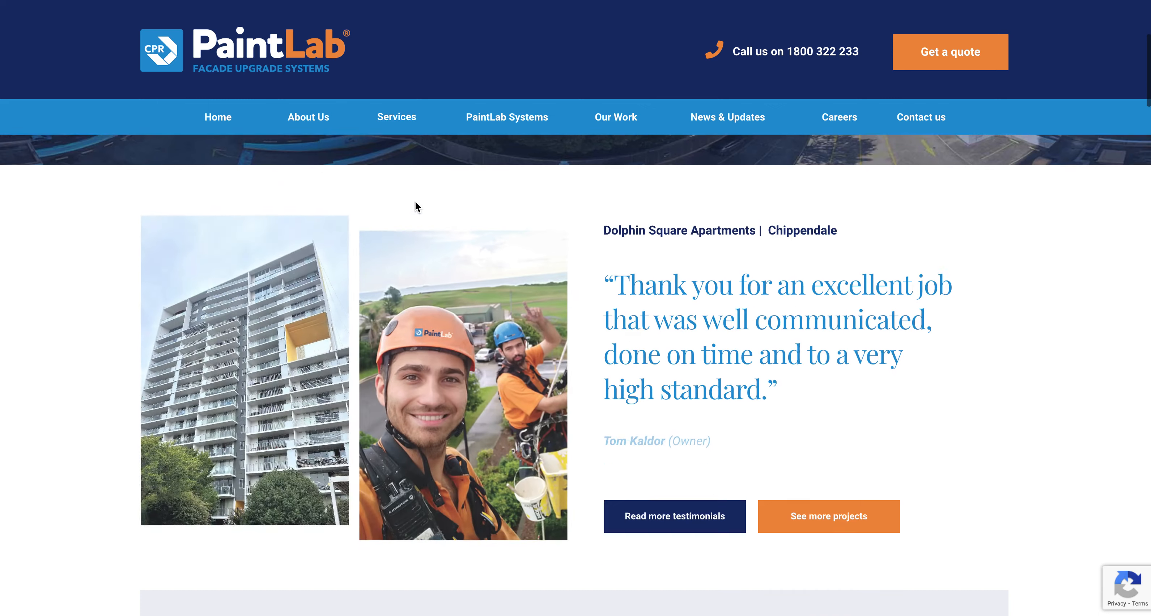
# Look through the PaintLab home page down to its Key Projects section and open the Our Work page.
pyautogui.scroll(-15, 415, 201)
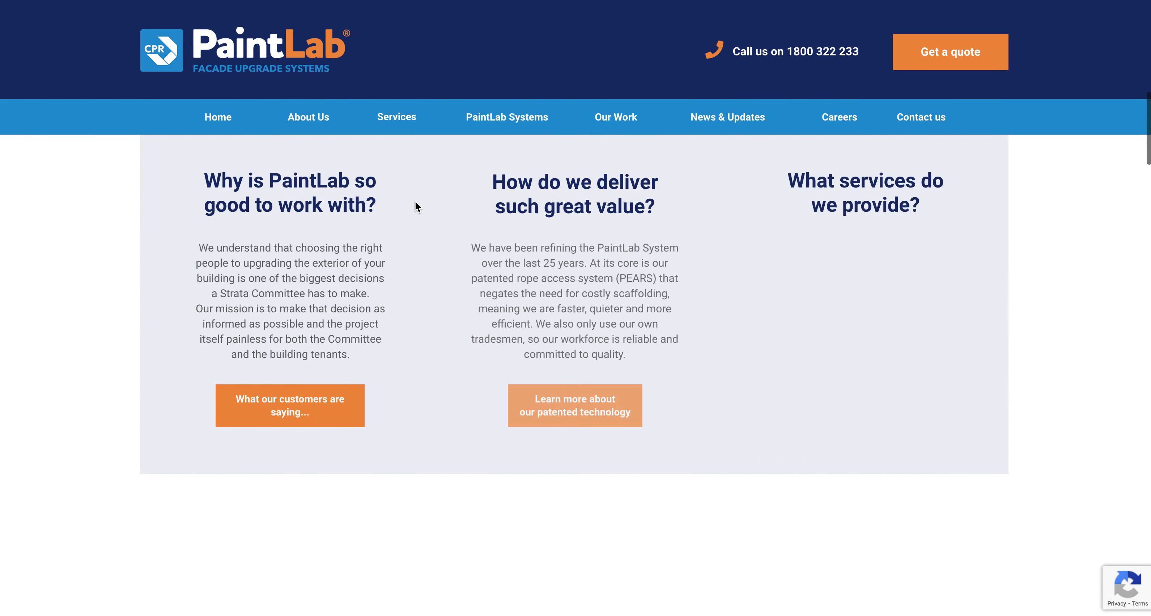
pyautogui.scroll(-9, 416, 201)
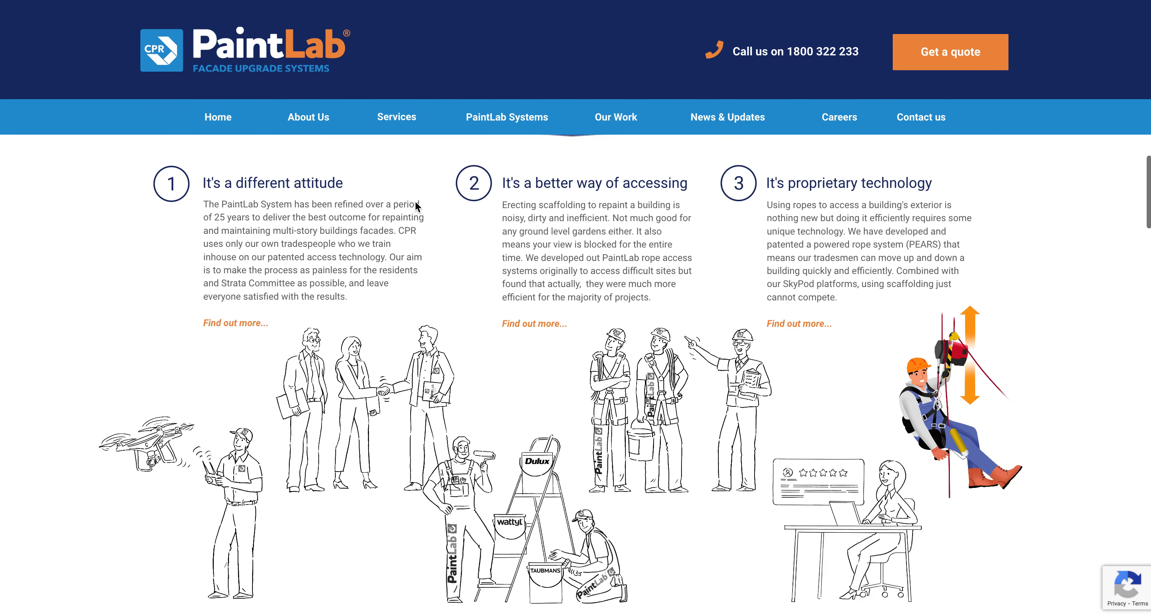
pyautogui.scroll(-13, 414, 201)
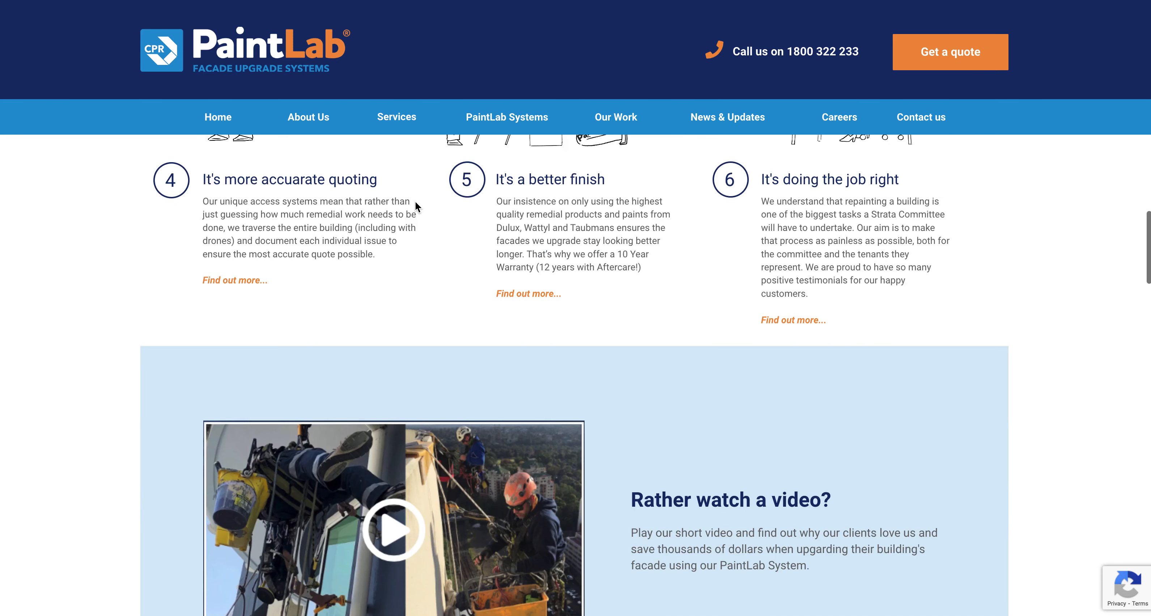
pyautogui.scroll(-10, 415, 206)
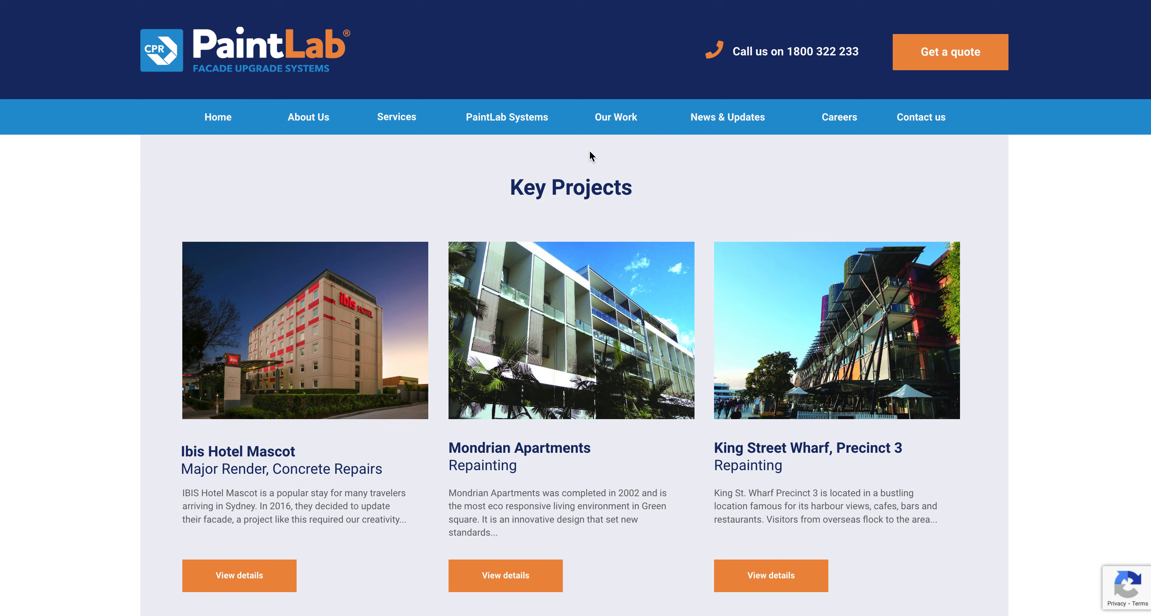
pyautogui.click(620, 120)
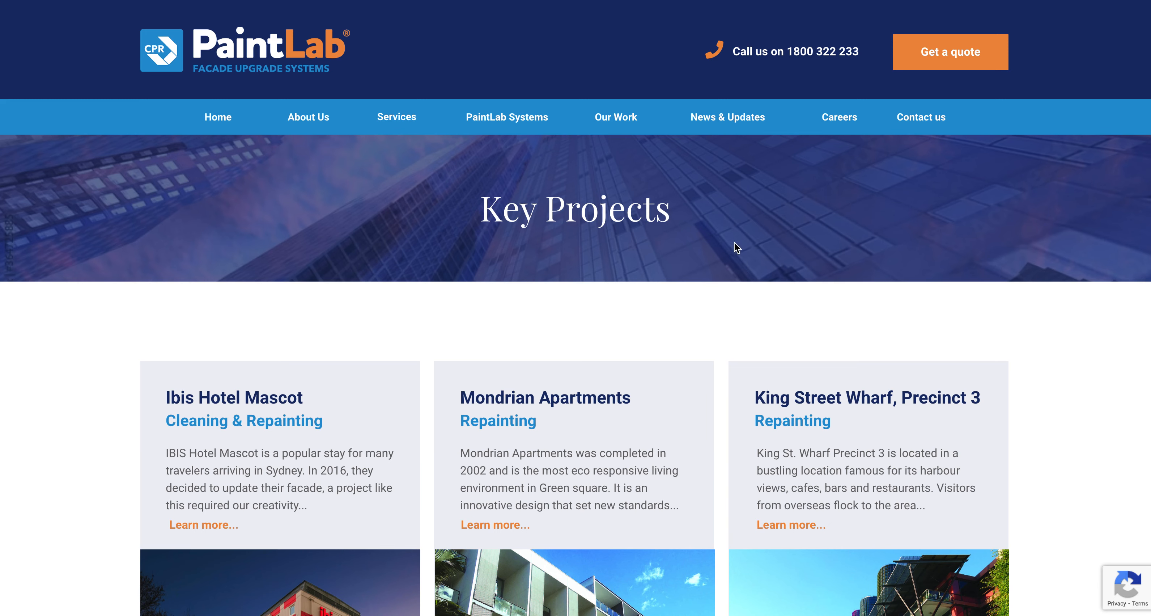
# Examine the project tiles on the Key Projects page, with their headings, summaries, links and images.
pyautogui.scroll(-3, 735, 245)
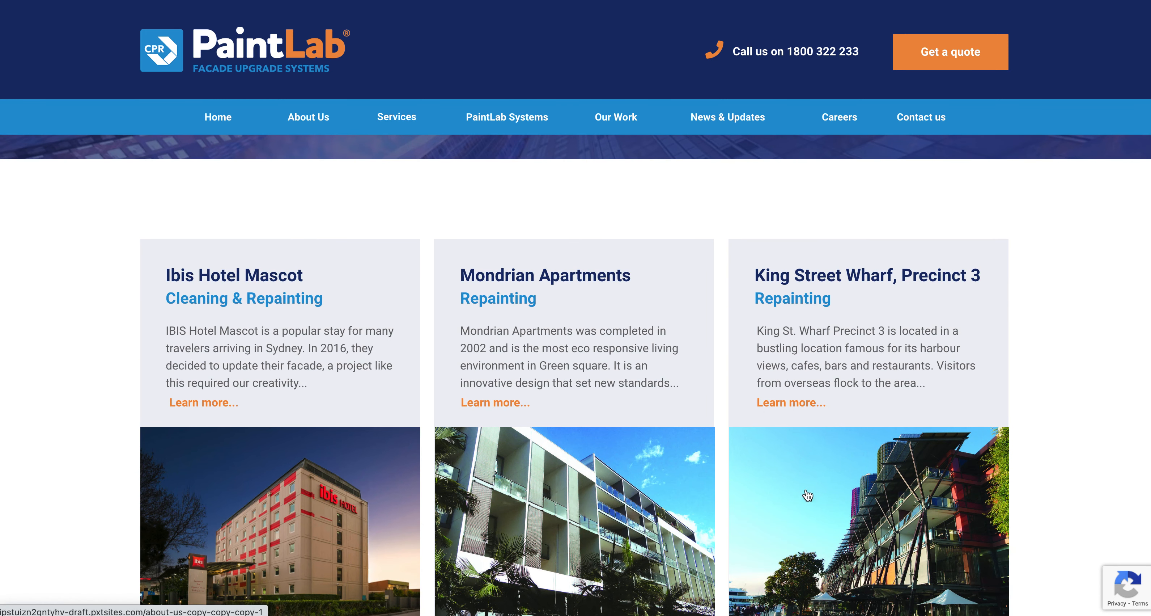
pyautogui.scroll(-10, 260, 470)
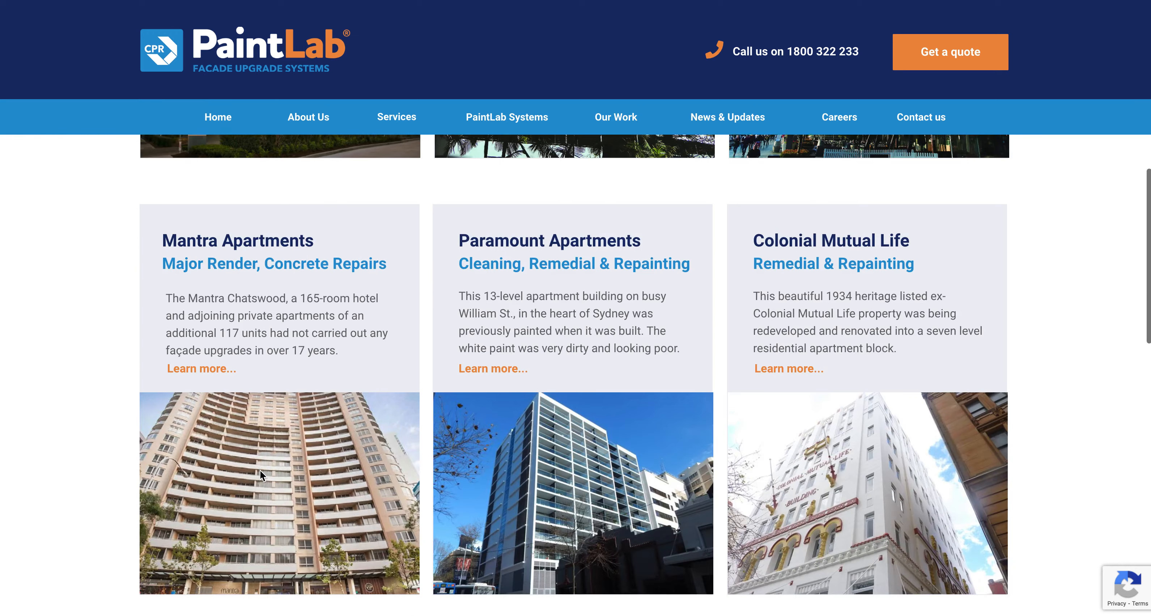
pyautogui.scroll(-9, 260, 470)
pyautogui.scroll(14, 260, 469)
pyautogui.scroll(8, 260, 471)
pyautogui.scroll(-8, 260, 473)
pyautogui.scroll(4, 863, 465)
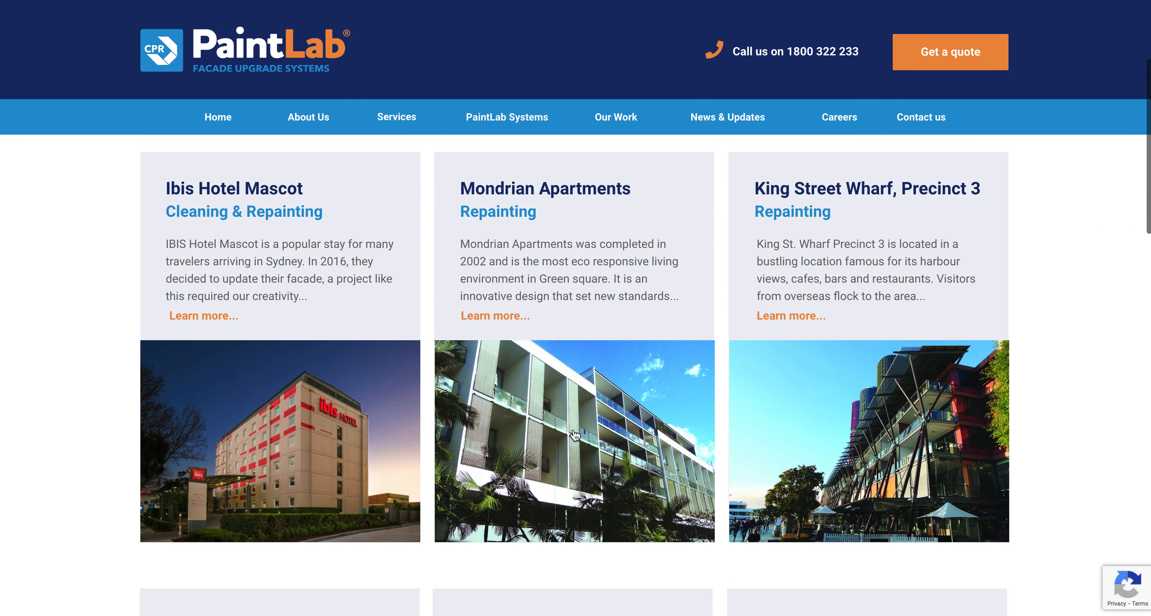
# Read through the King Street Wharf, Precinct 3 case study and return to the Key Projects page.
pyautogui.click(863, 465)
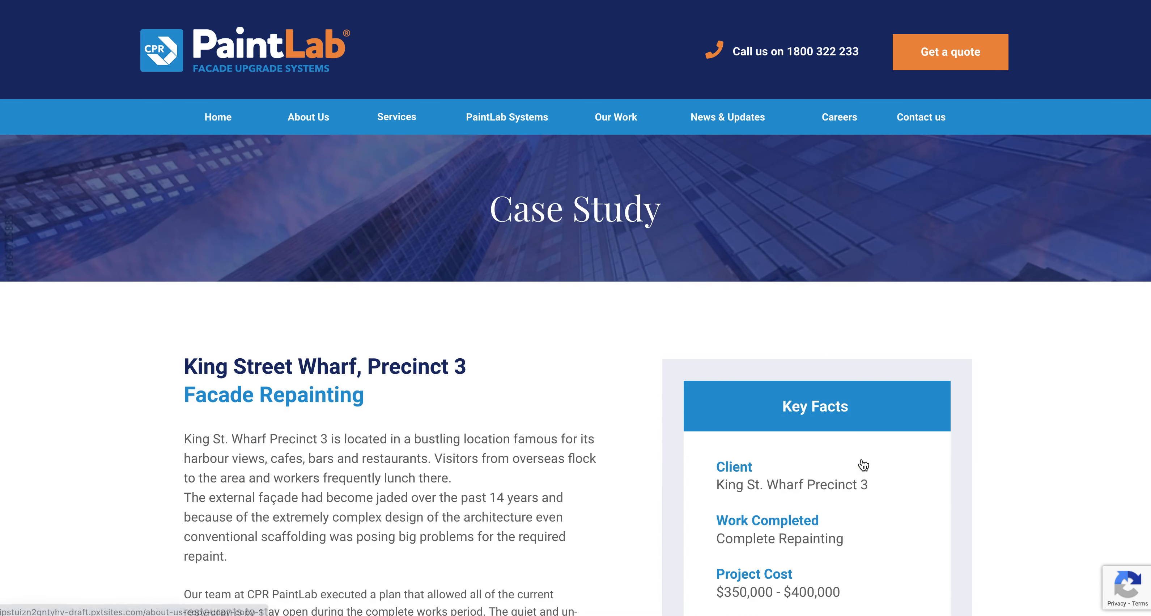
pyautogui.scroll(-3, 316, 402)
pyautogui.scroll(-12, 316, 403)
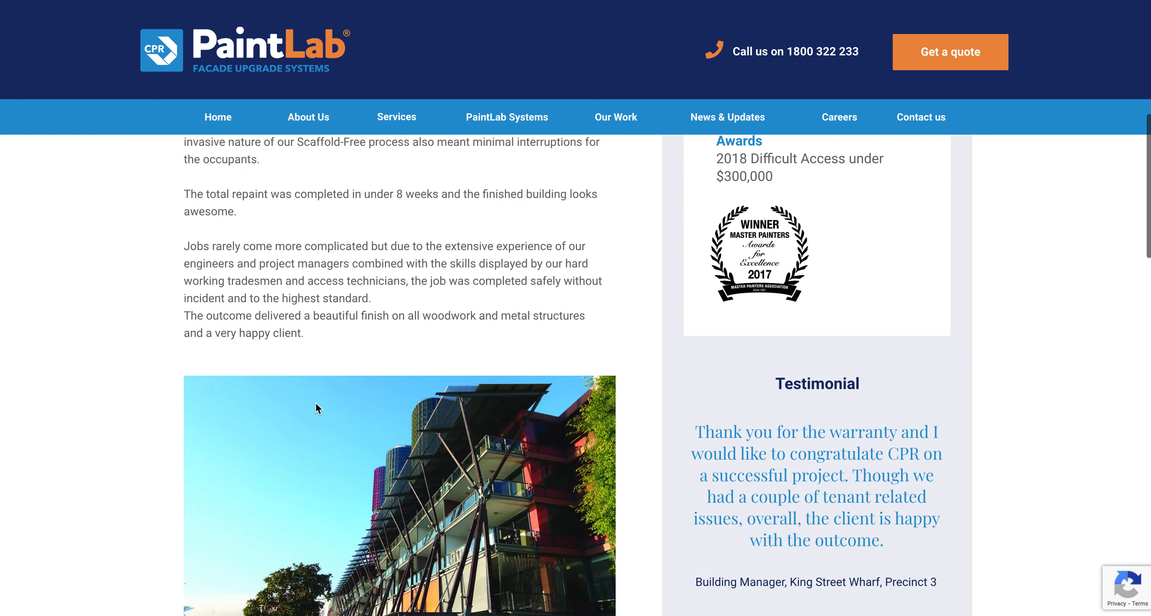
pyautogui.scroll(-10, 316, 404)
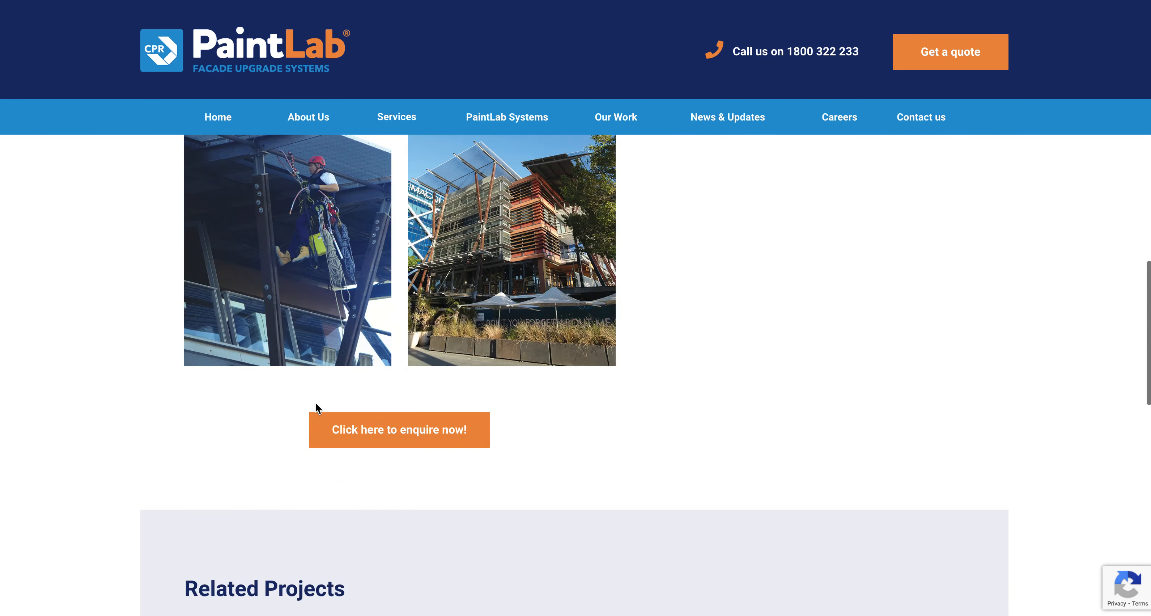
pyautogui.scroll(20, 316, 405)
pyautogui.scroll(5, 315, 402)
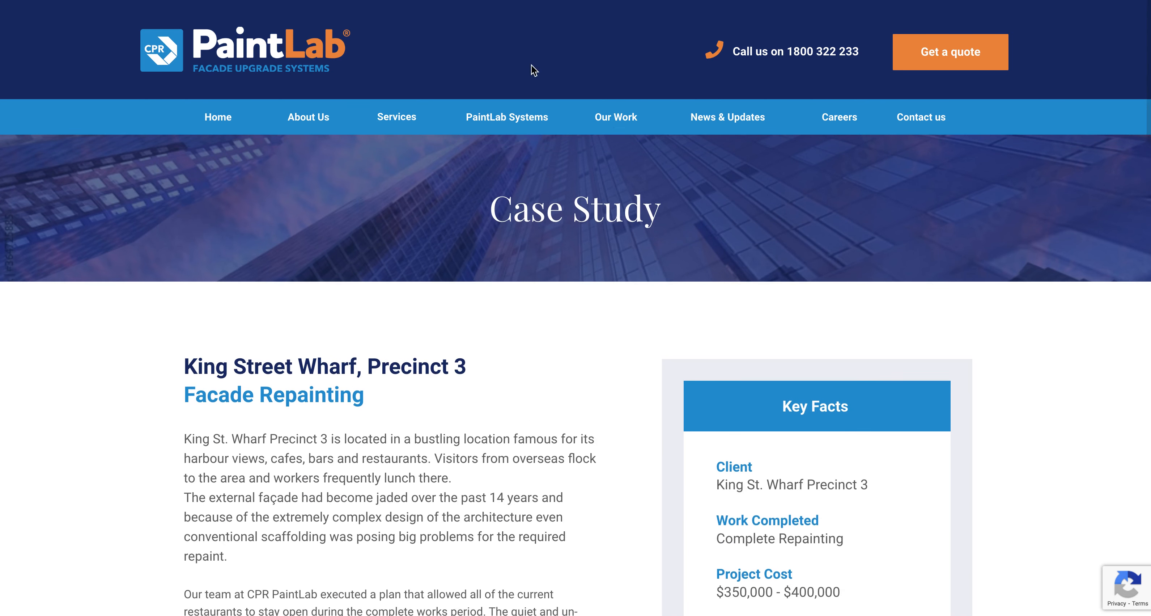
pyautogui.click(615, 120)
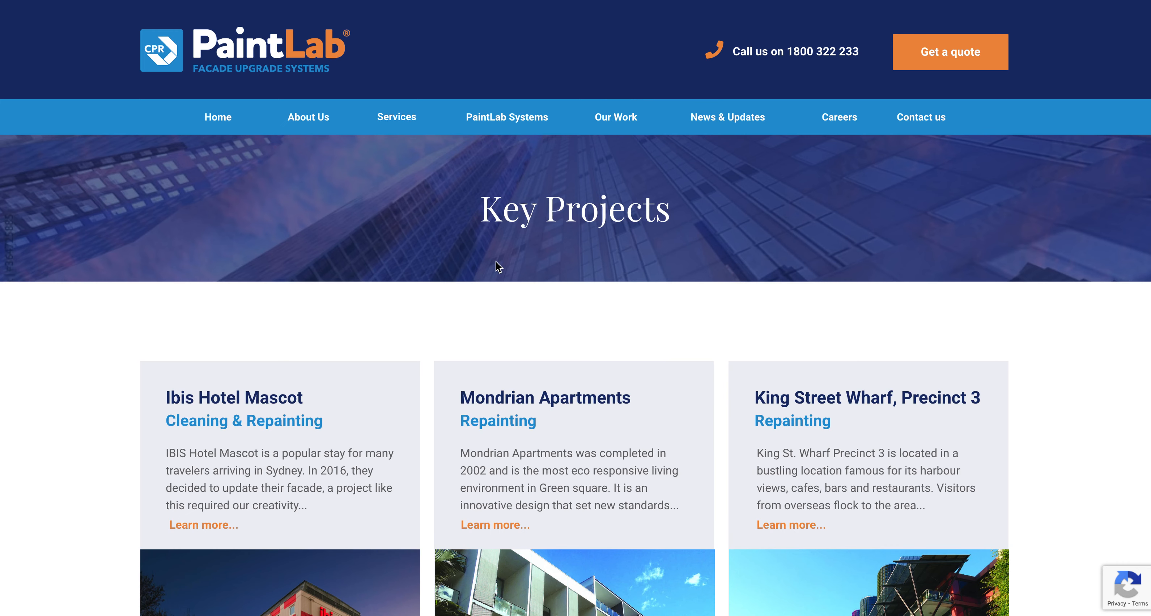
pyautogui.scroll(-2, 497, 262)
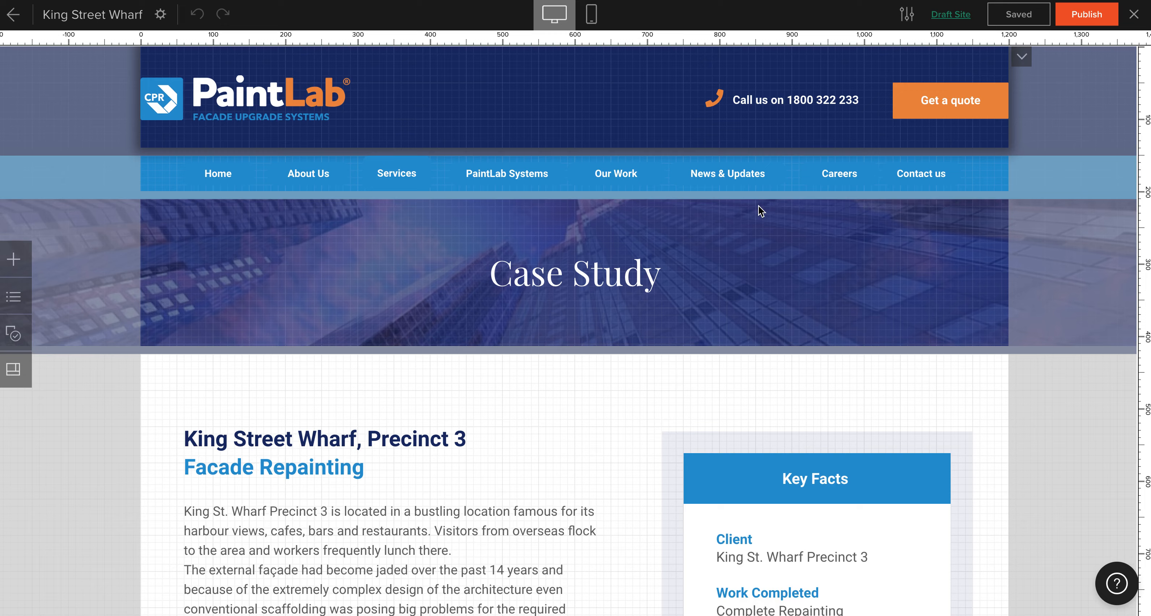
# Review the King Street Wharf page in the editor and check the content type of its opening body paragraph.
pyautogui.scroll(-8, 759, 210)
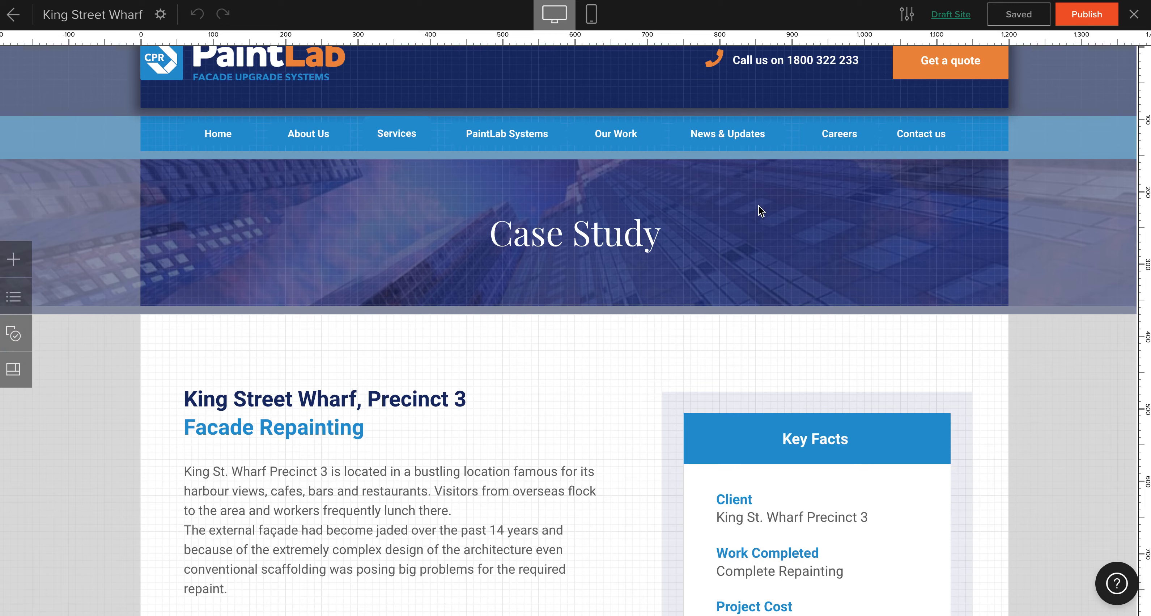
pyautogui.scroll(-12, 759, 206)
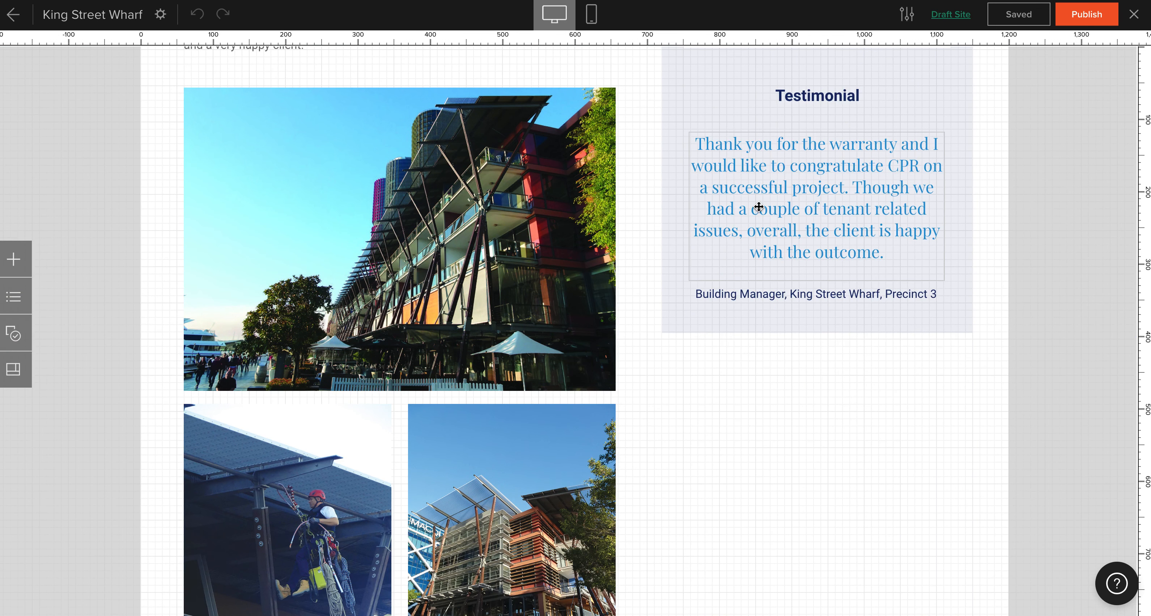
pyautogui.scroll(20, 759, 207)
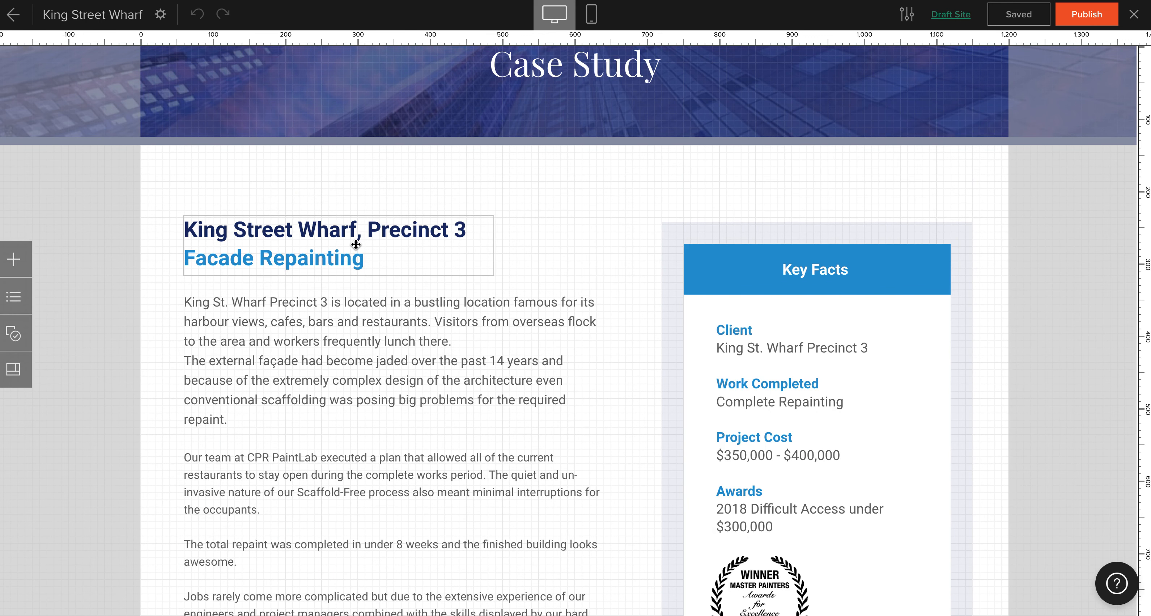
pyautogui.click(349, 338)
pyautogui.click(798, 311)
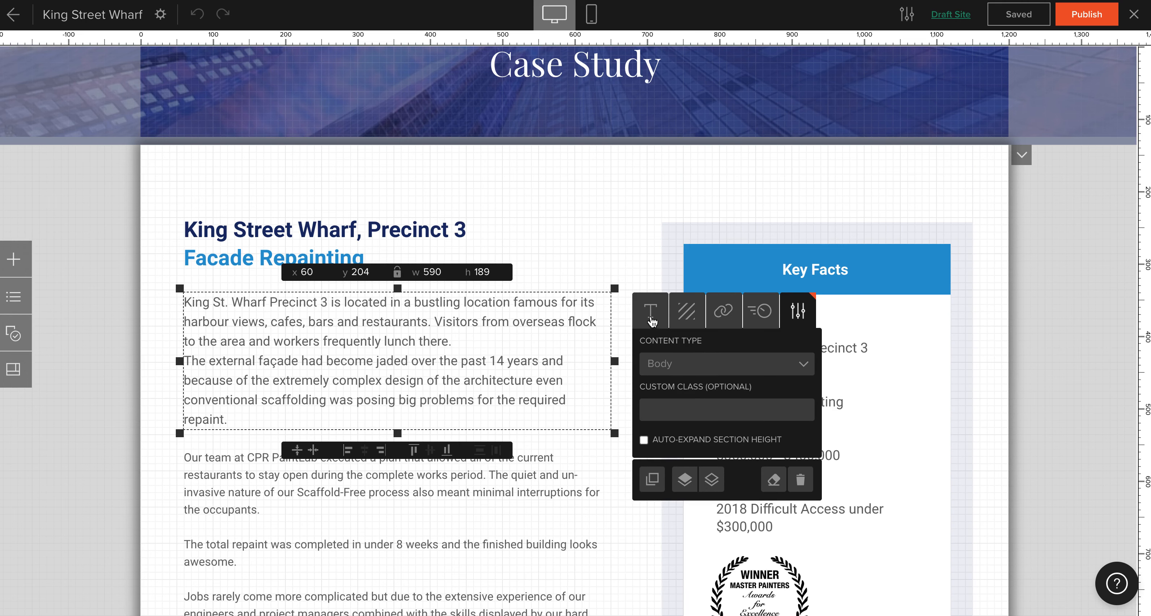
pyautogui.click(636, 202)
# Check the content type options of the large building photo on the King Street Wharf page.
pyautogui.scroll(-10, 635, 203)
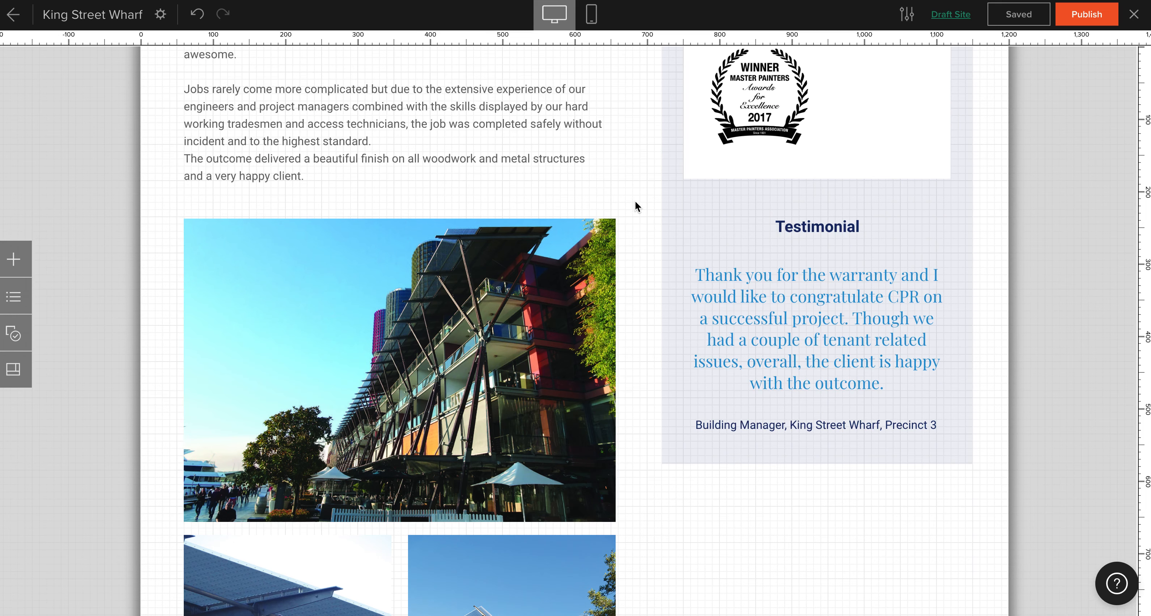
pyautogui.click(558, 275)
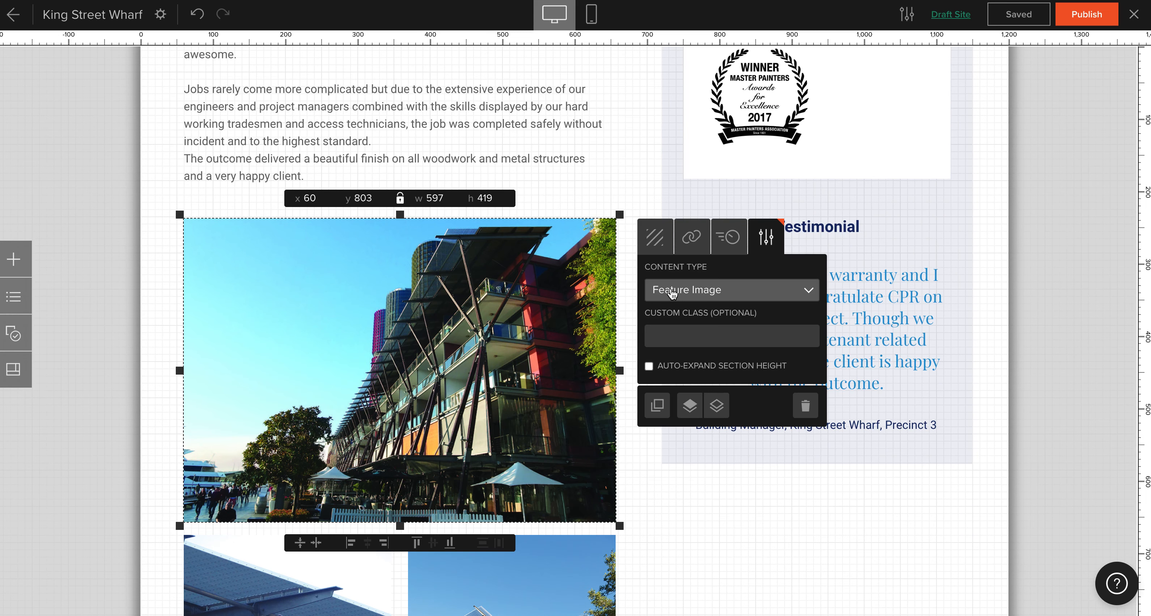
pyautogui.click(725, 295)
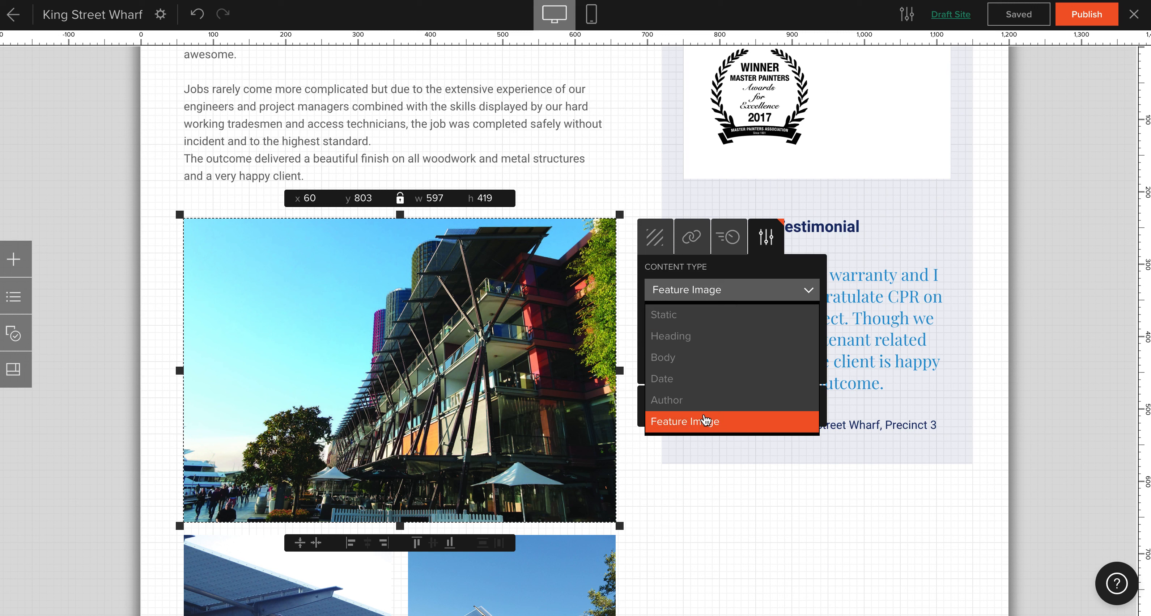
pyautogui.click(644, 126)
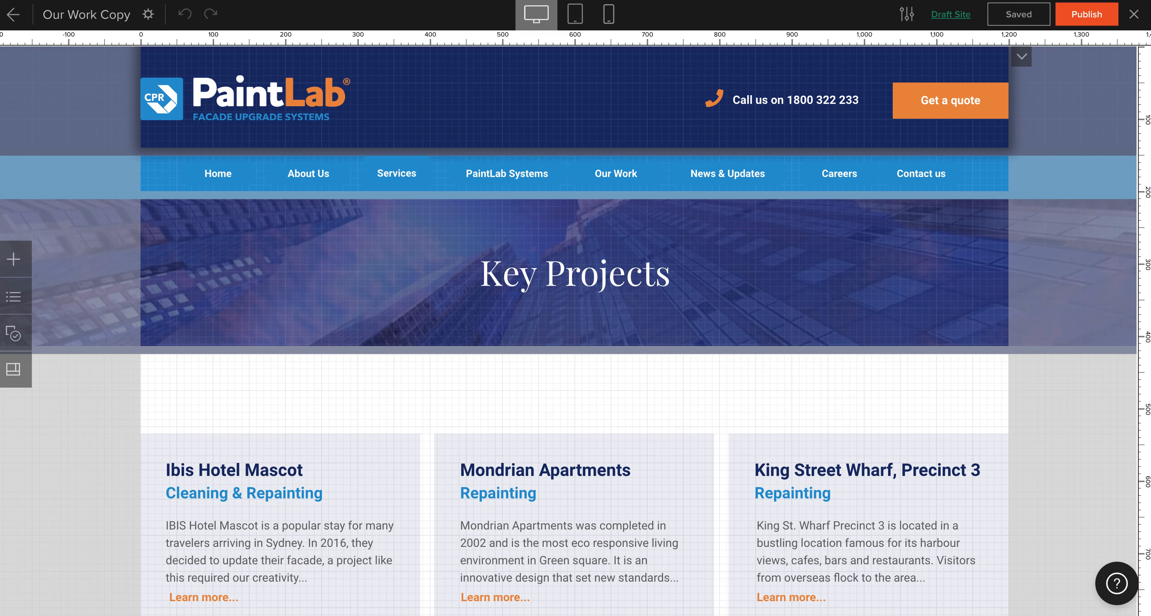
# Examine the rows of manually built project tiles on the Our Work Copy page in the editor.
pyautogui.scroll(-5, 471, 240)
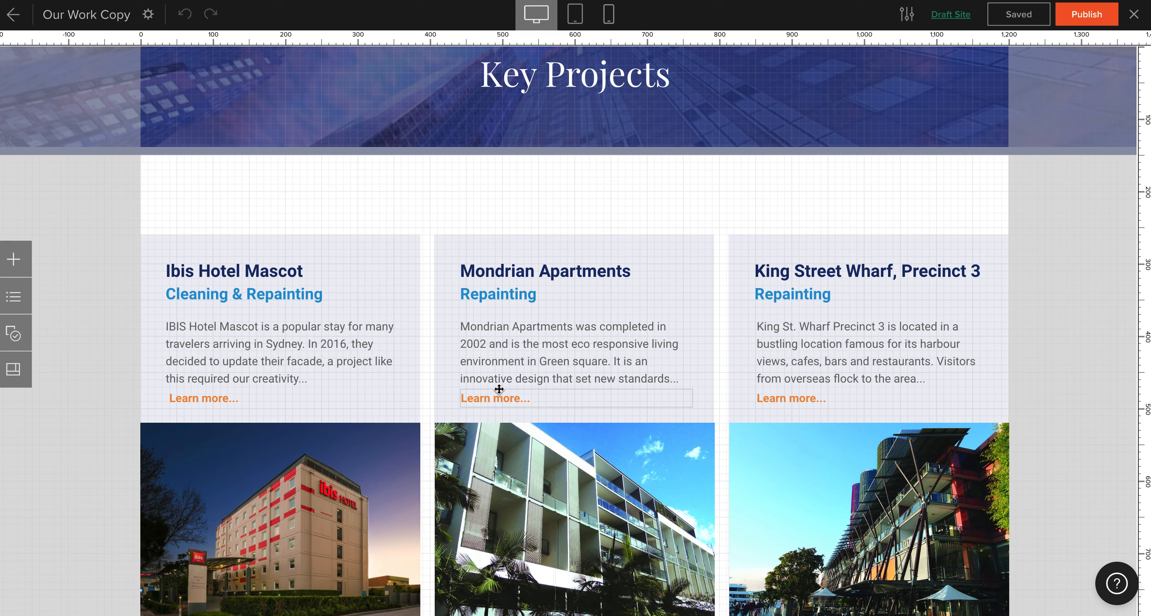
pyautogui.scroll(-4, 777, 396)
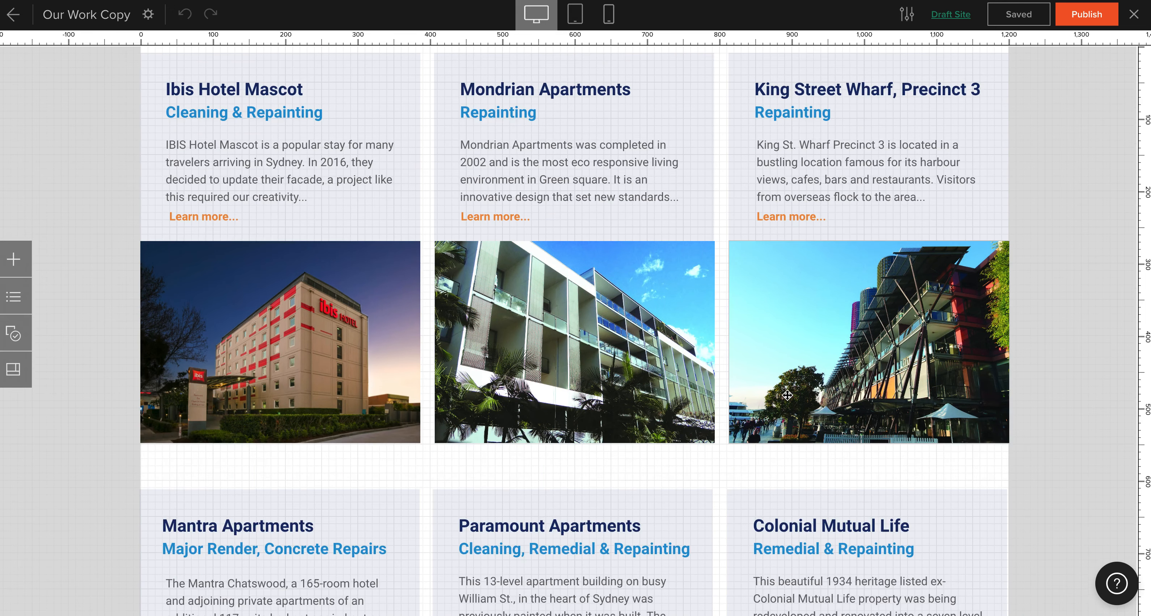
pyautogui.scroll(-3, 787, 395)
pyautogui.scroll(-12, 787, 395)
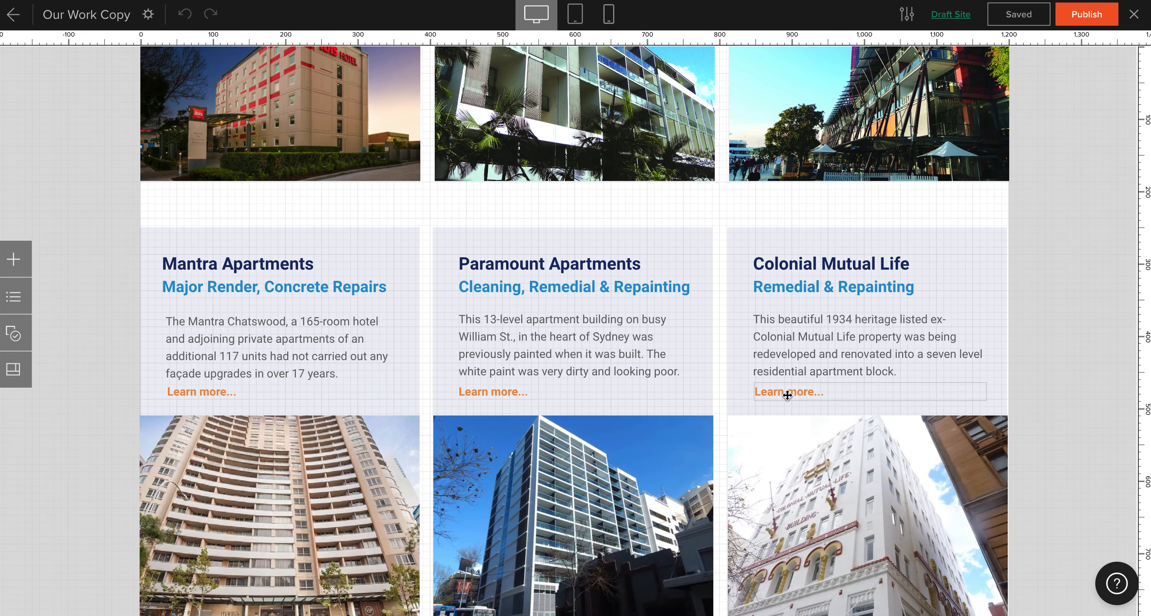
pyautogui.scroll(3, 787, 395)
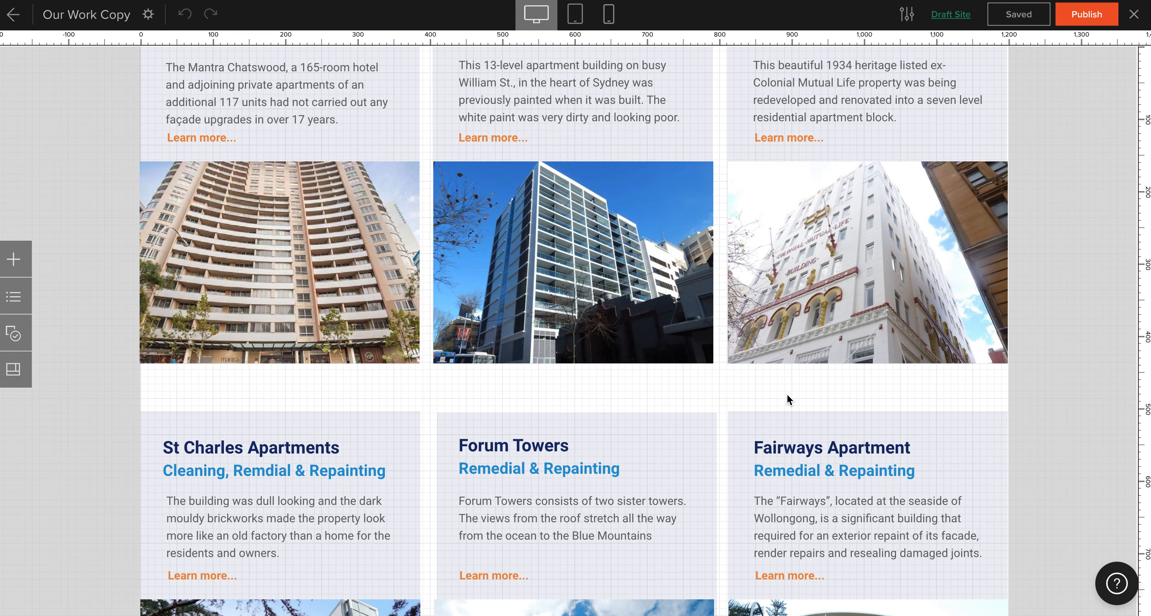
pyautogui.scroll(15, 787, 393)
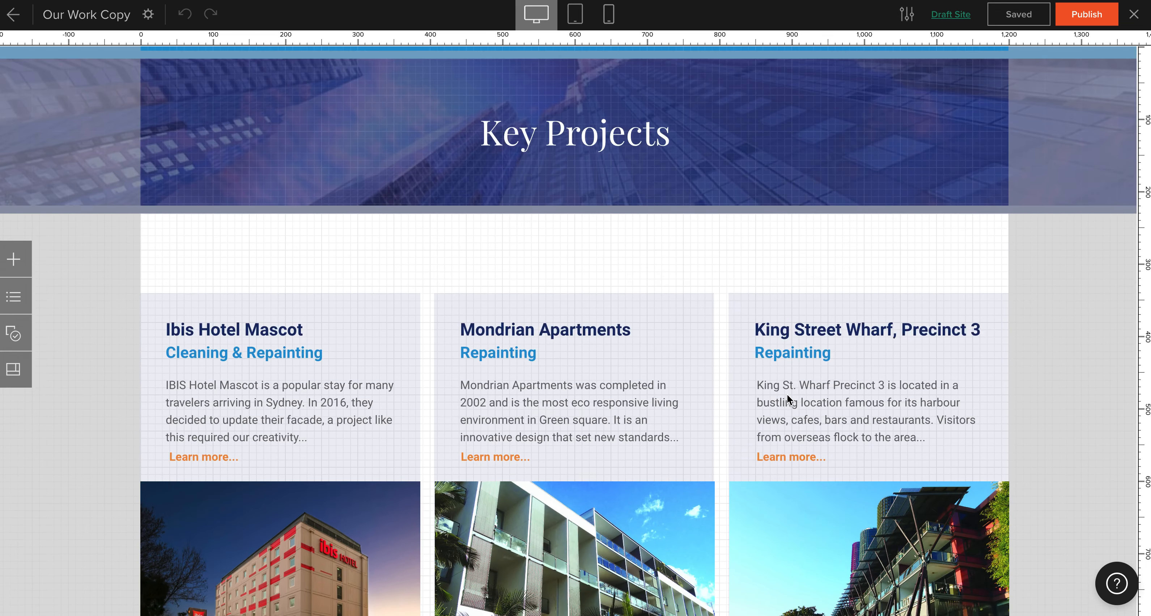
pyautogui.scroll(-4, 787, 393)
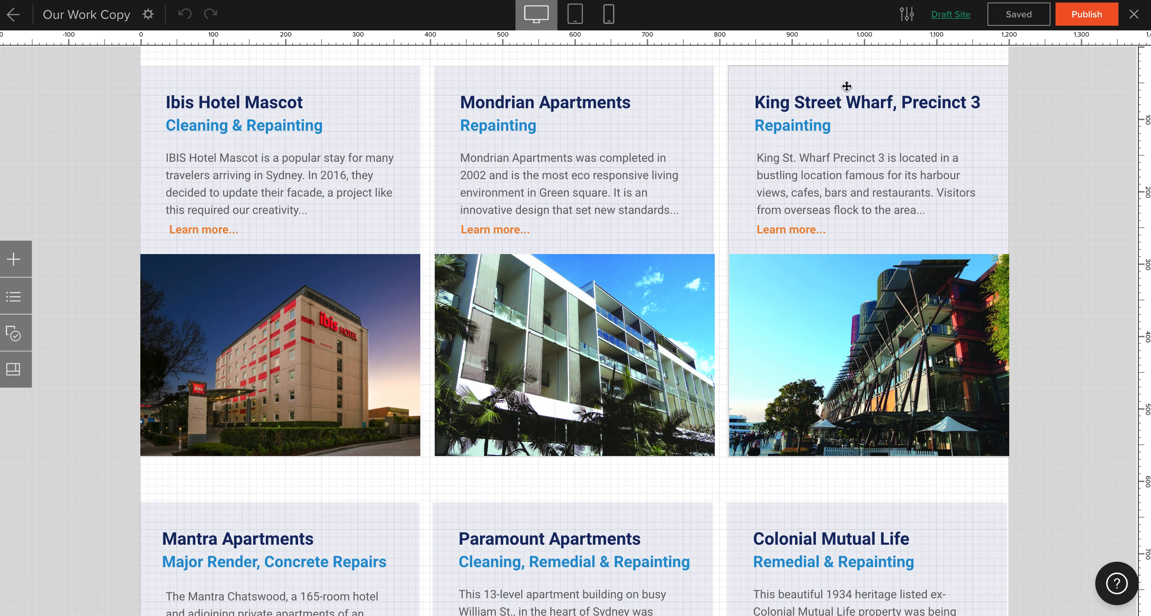
pyautogui.scroll(-4, 554, 333)
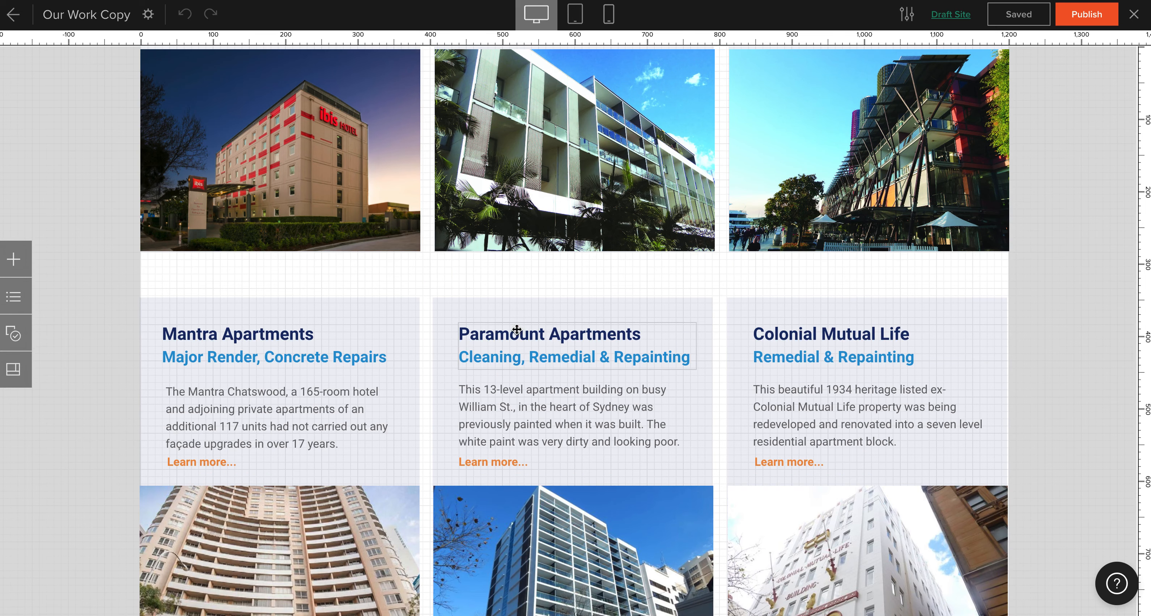
# Delete all project tiles below the first row, together with the See more text and arrow, from the Our Work Copy page.
pyautogui.moveTo(113, 285); pyautogui.dragTo(1036, 605)
pyautogui.scroll(-8, 303, 363)
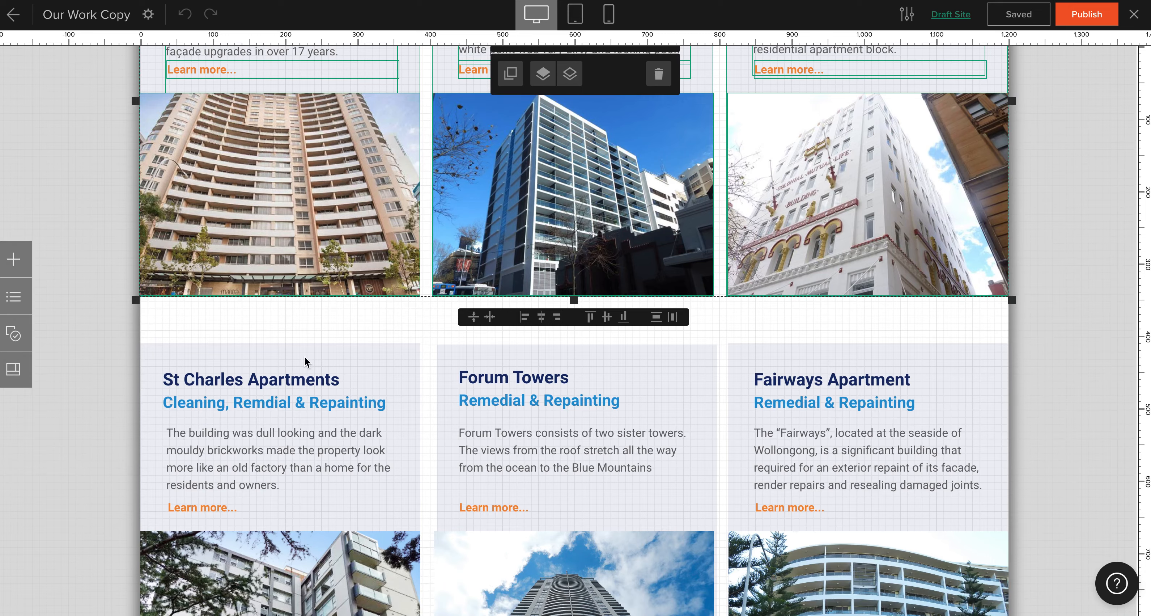
pyautogui.moveTo(106, 336); pyautogui.dragTo(1017, 599)
pyautogui.scroll(-10, 1017, 601)
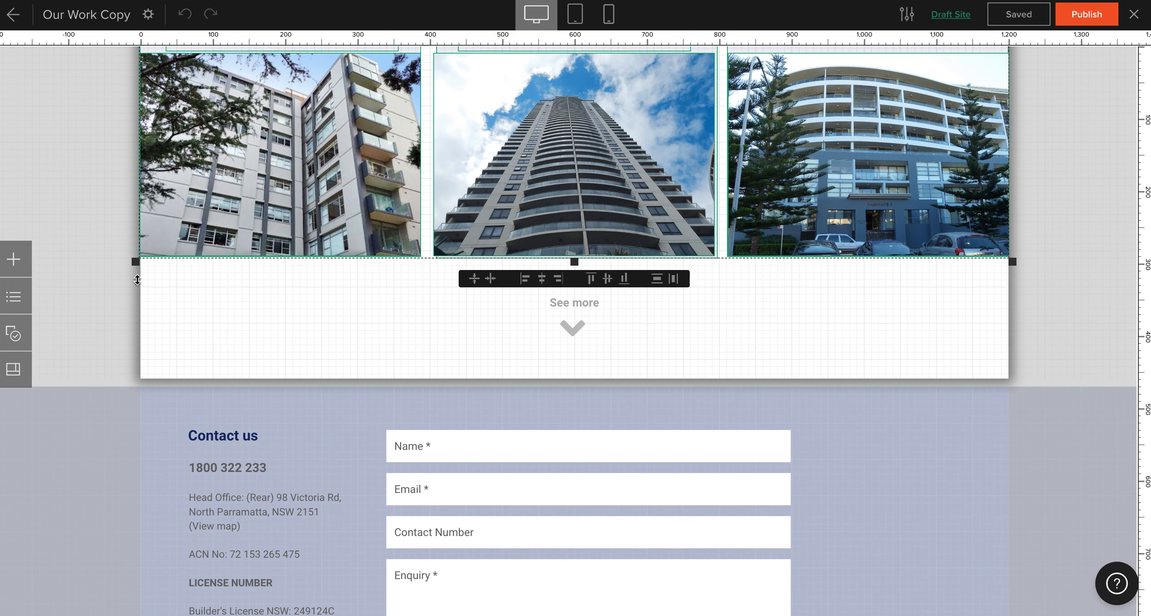
pyautogui.moveTo(115, 275); pyautogui.dragTo(834, 360)
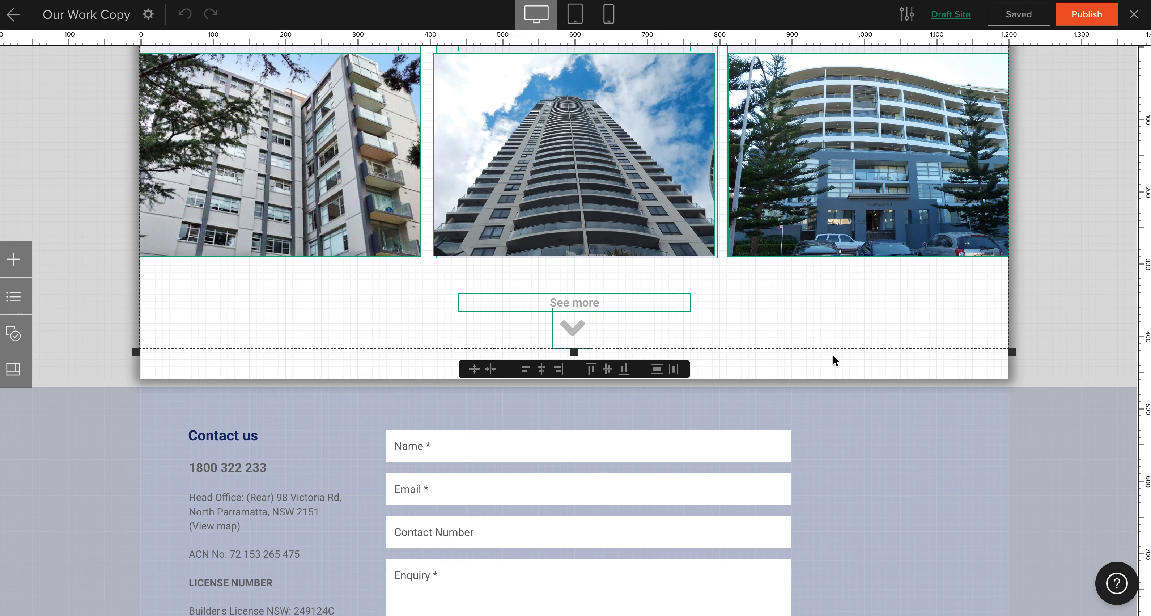
pyautogui.press('Delete')
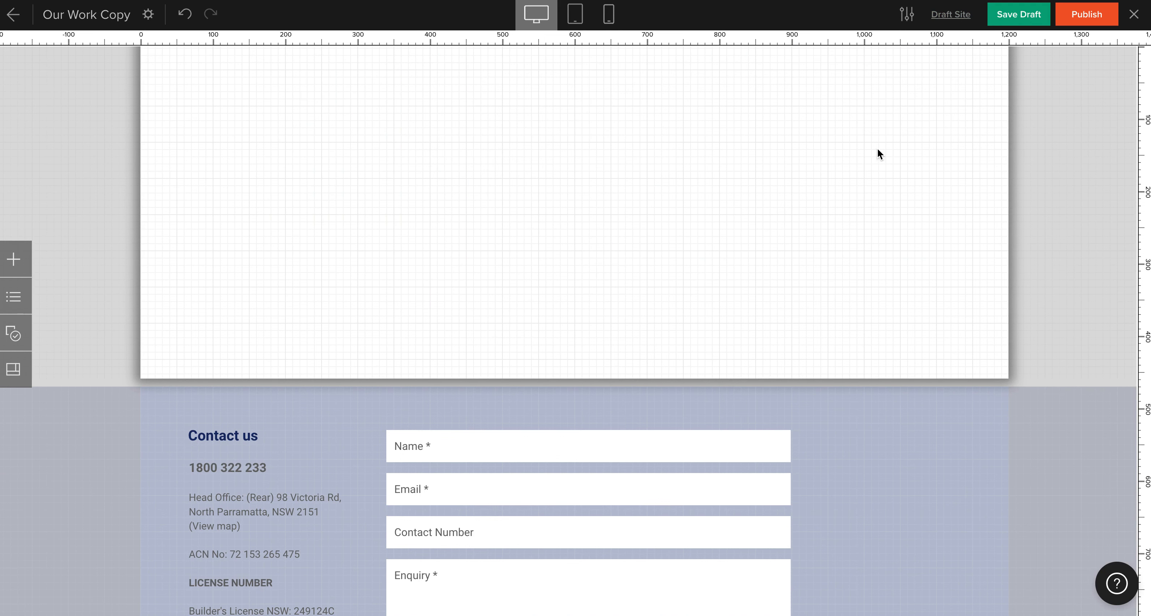
# Make the section holding the first tile row a Post Index section, newest to oldest, with 3 posts per section.
pyautogui.scroll(10, 877, 152)
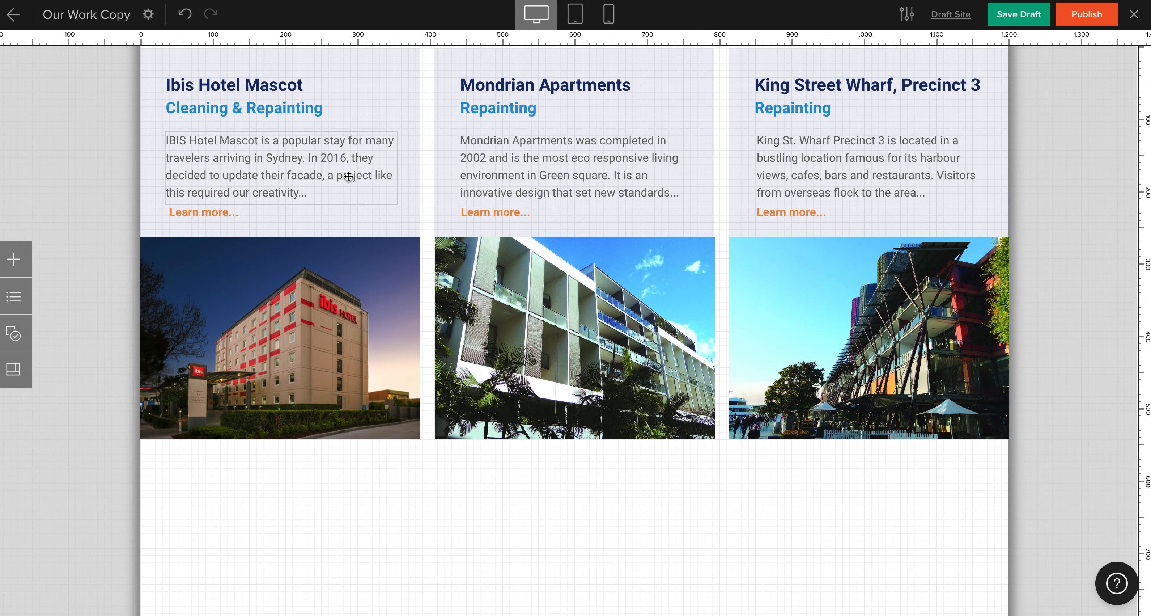
pyautogui.scroll(3, 951, 148)
pyautogui.click(1022, 51)
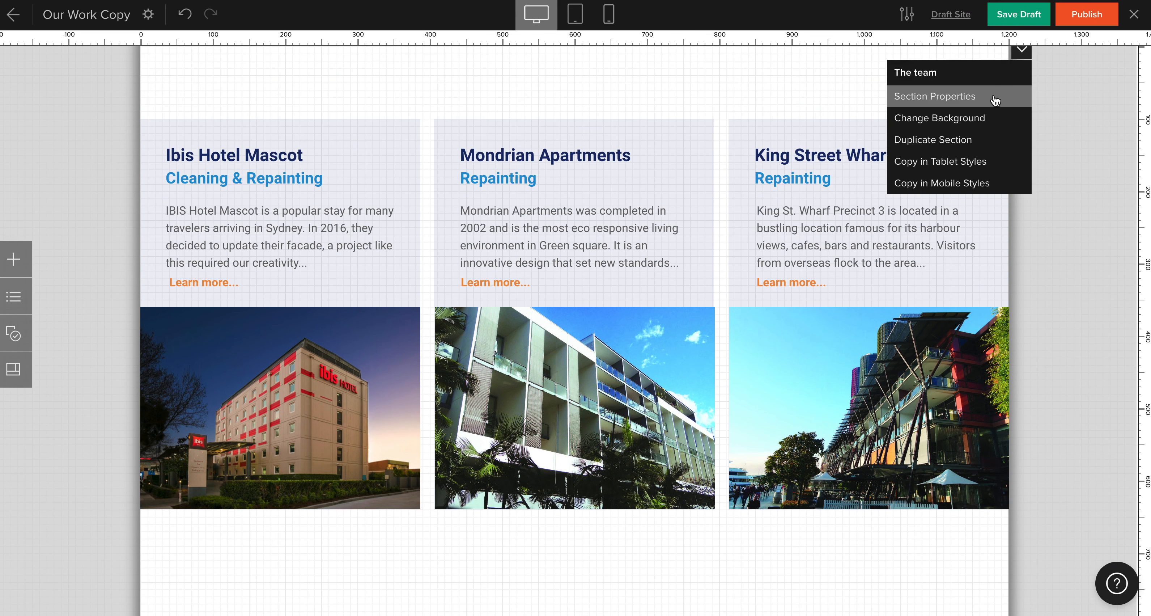
pyautogui.click(995, 98)
pyautogui.click(590, 217)
pyautogui.doubleClick(442, 301)
pyautogui.moveTo(704, 300); pyautogui.dragTo(823, 204)
# Set the section's height to 1000 px, apply the properties, and shorten the section to end at the lower edge of the building photos.
pyautogui.click(571, 316)
pyautogui.doubleClick(571, 316)
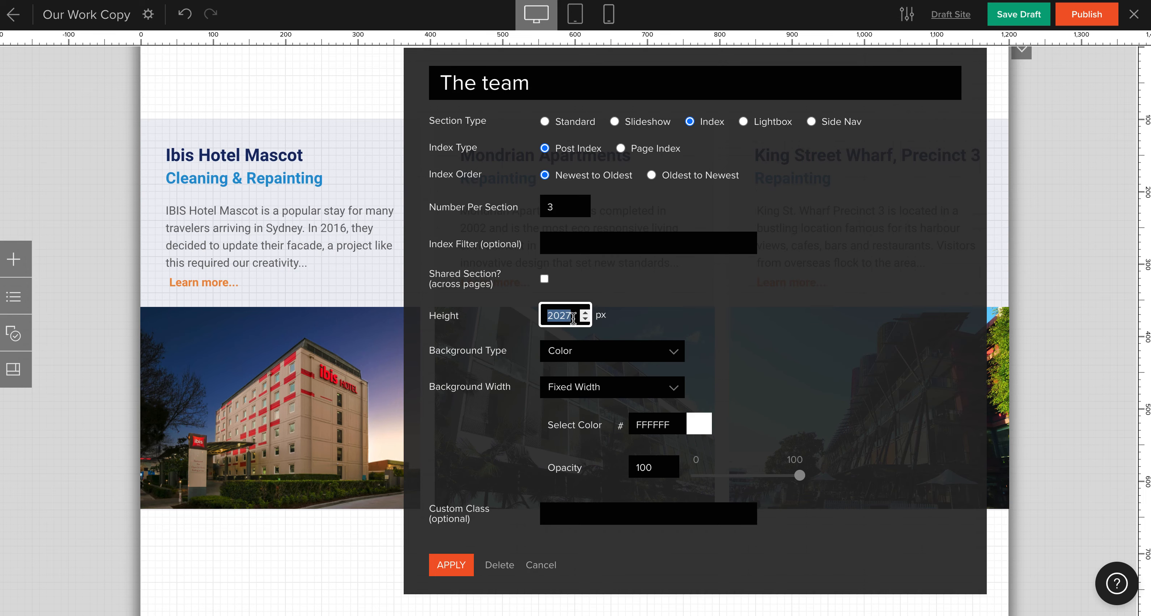
pyautogui.write('1000')
pyautogui.click(460, 565)
pyautogui.scroll(-5, 461, 565)
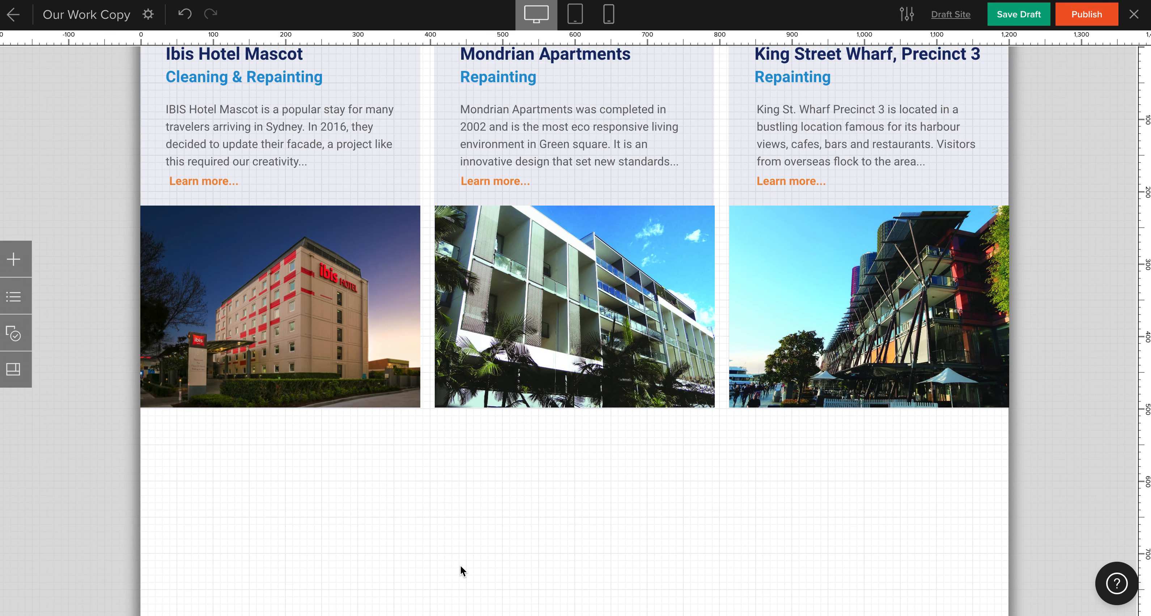
pyautogui.moveTo(540, 548); pyautogui.dragTo(576, 300)
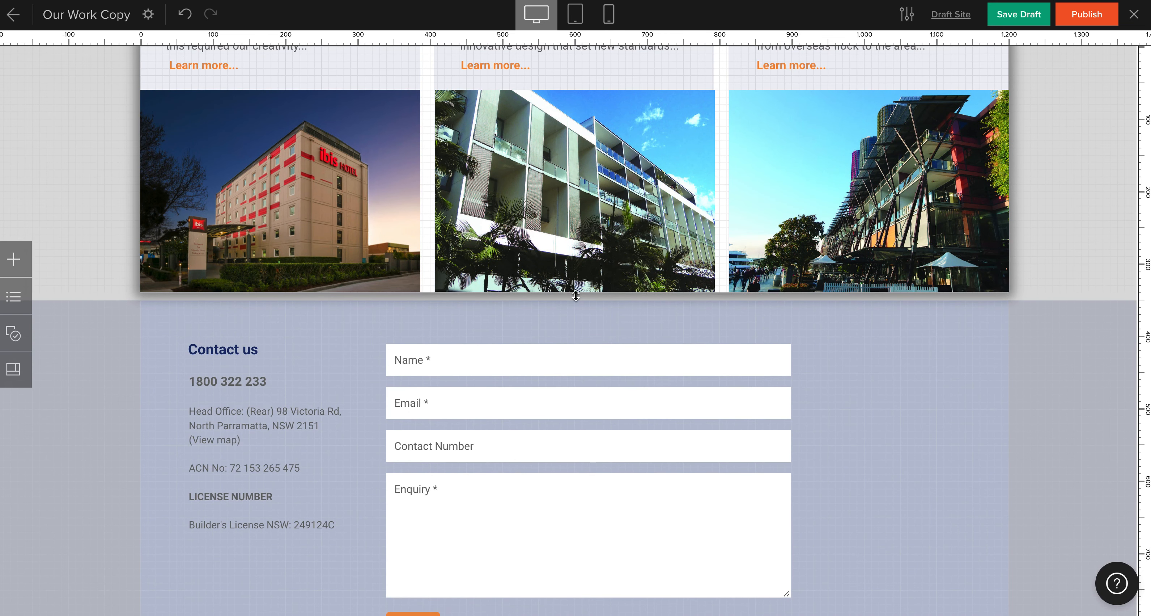
pyautogui.scroll(7, 1082, 261)
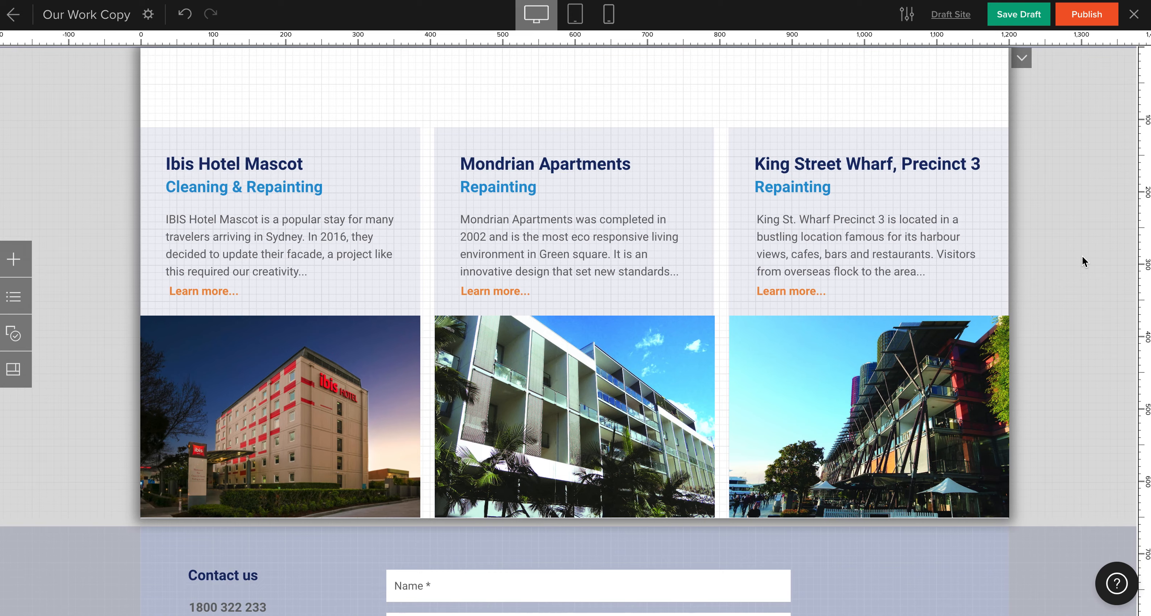
pyautogui.scroll(-2, 257, 295)
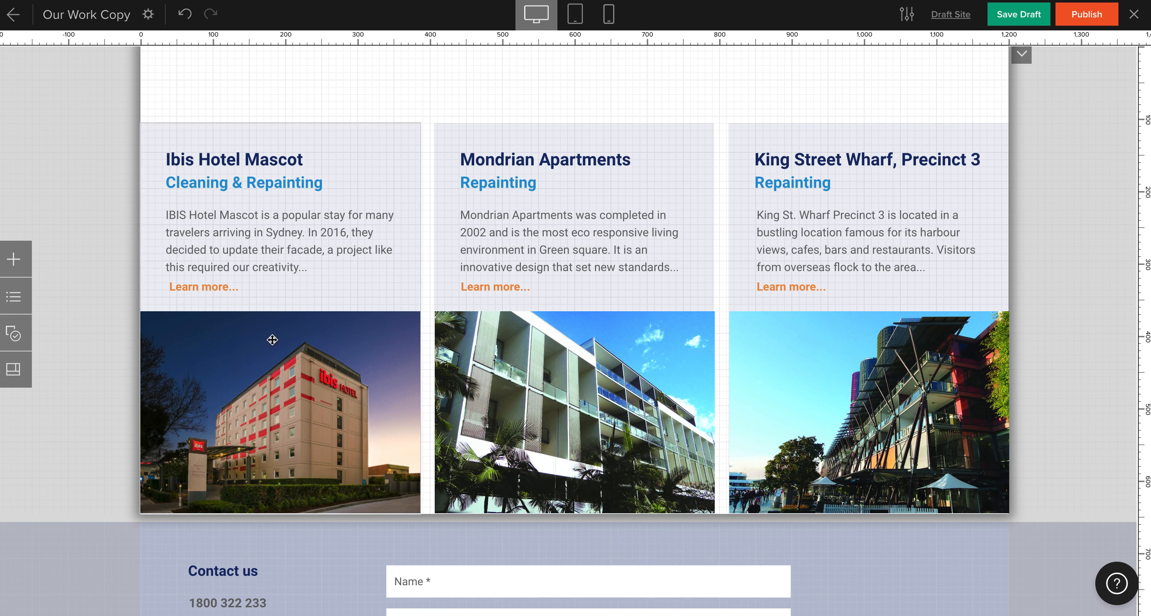
# Make the Ibis Hotel Mascot photo dynamic, using the Feature Image of the first post in each section.
pyautogui.click(267, 419)
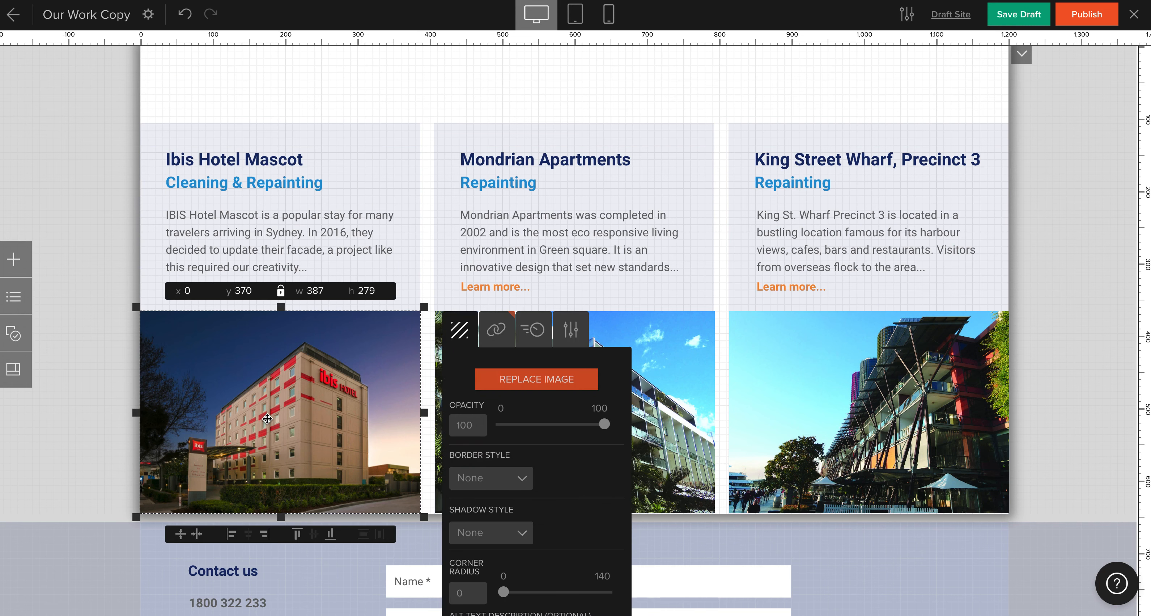
pyautogui.click(576, 326)
pyautogui.click(539, 384)
pyautogui.click(530, 428)
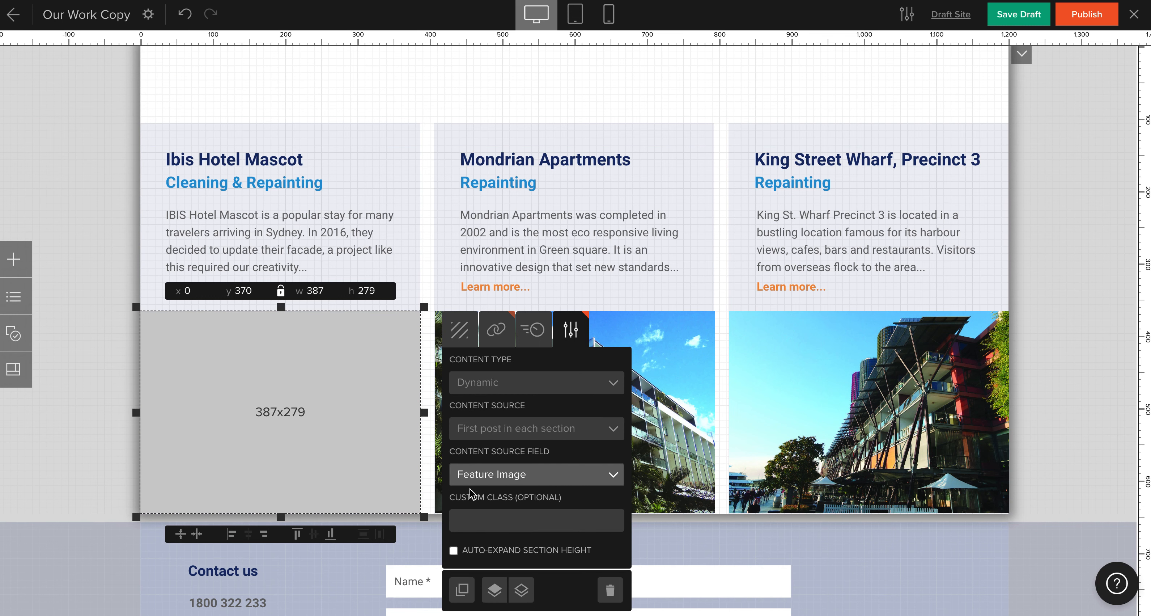
# Make the Mondrian Apartments photo dynamic, using the Feature Image of the second post in each section.
pyautogui.click(694, 347)
pyautogui.click(781, 385)
pyautogui.click(788, 428)
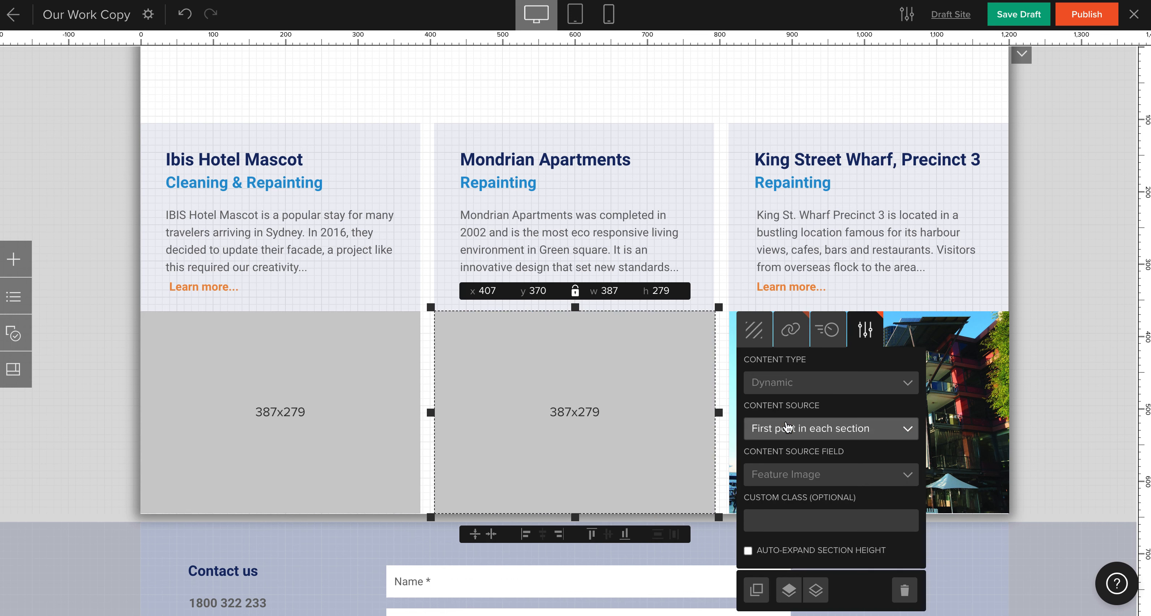
pyautogui.click(787, 430)
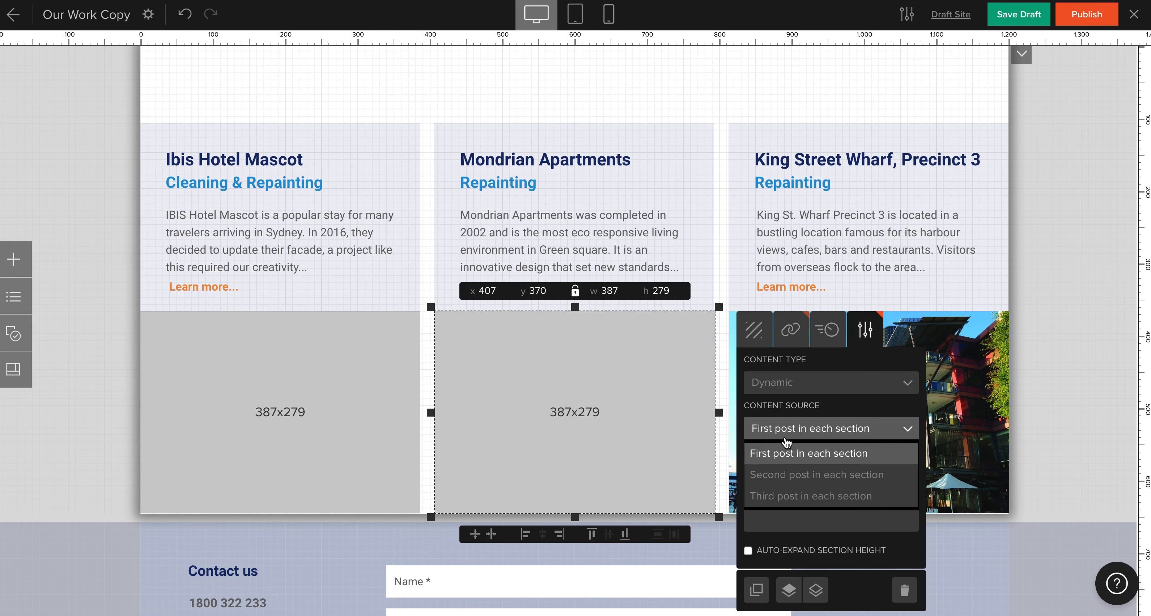
pyautogui.click(785, 474)
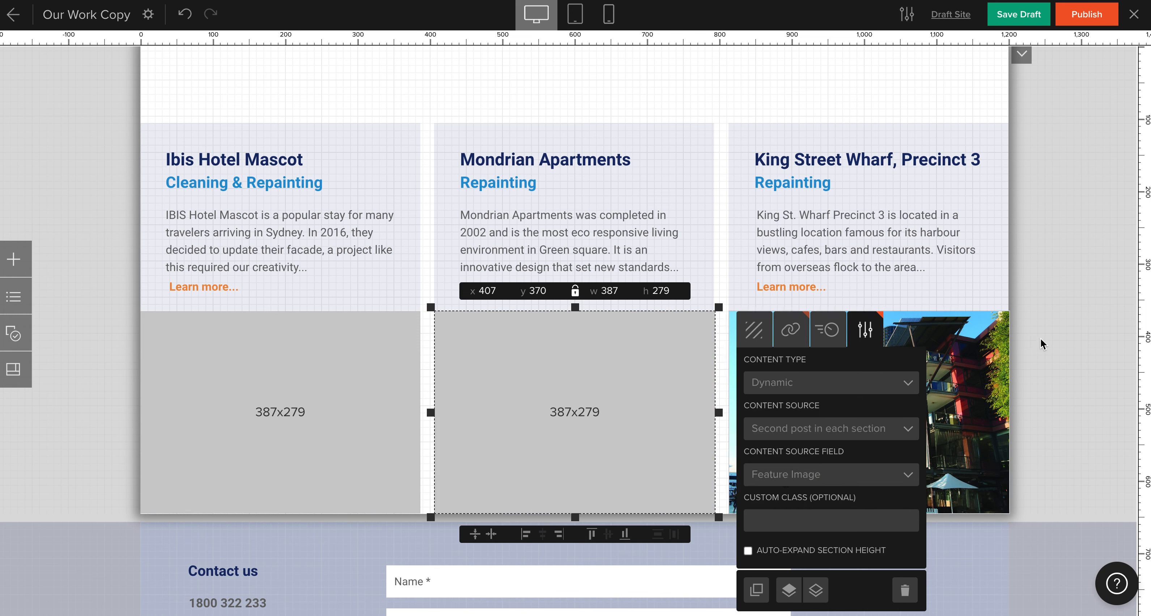
# Make the King Street Wharf photo dynamic, using the Feature Image of the third post in each section.
pyautogui.click(1067, 328)
pyautogui.click(894, 379)
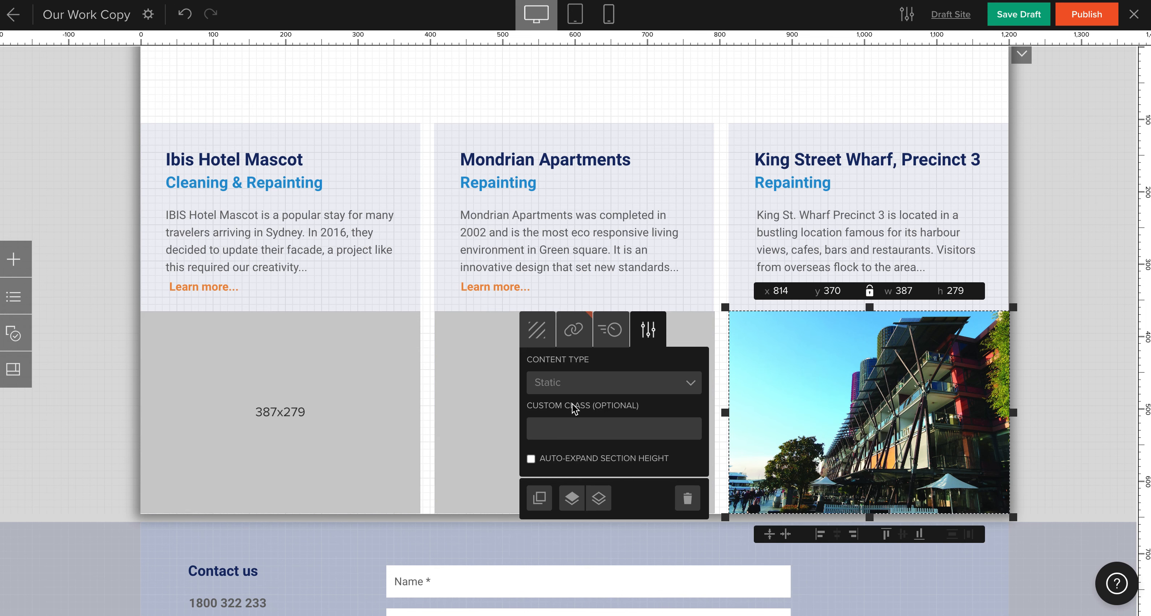
pyautogui.click(572, 382)
pyautogui.click(573, 431)
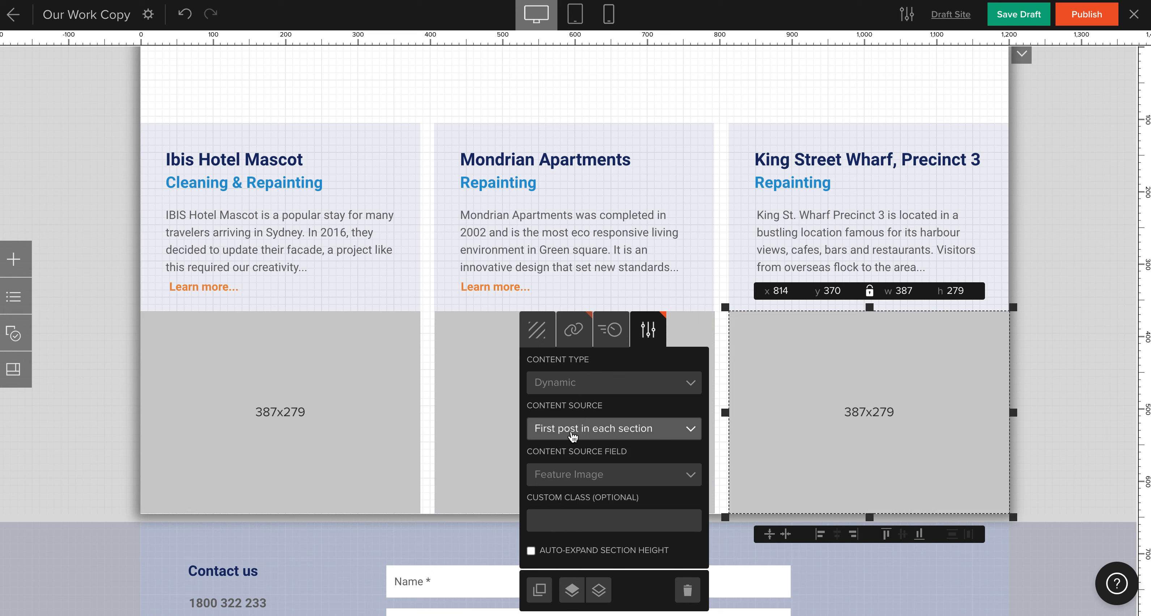
pyautogui.click(573, 434)
pyautogui.click(574, 489)
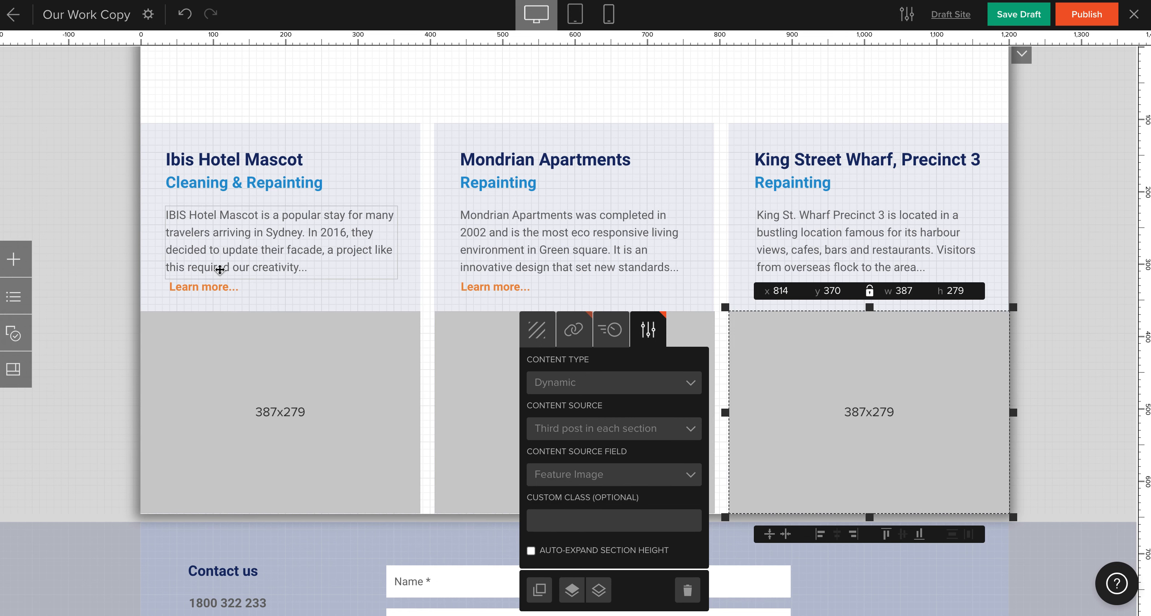
# Make the Ibis Hotel Mascot paragraph dynamic, sourced from the Body of the first post in each section, with a maximum of 150 characters.
pyautogui.click(219, 269)
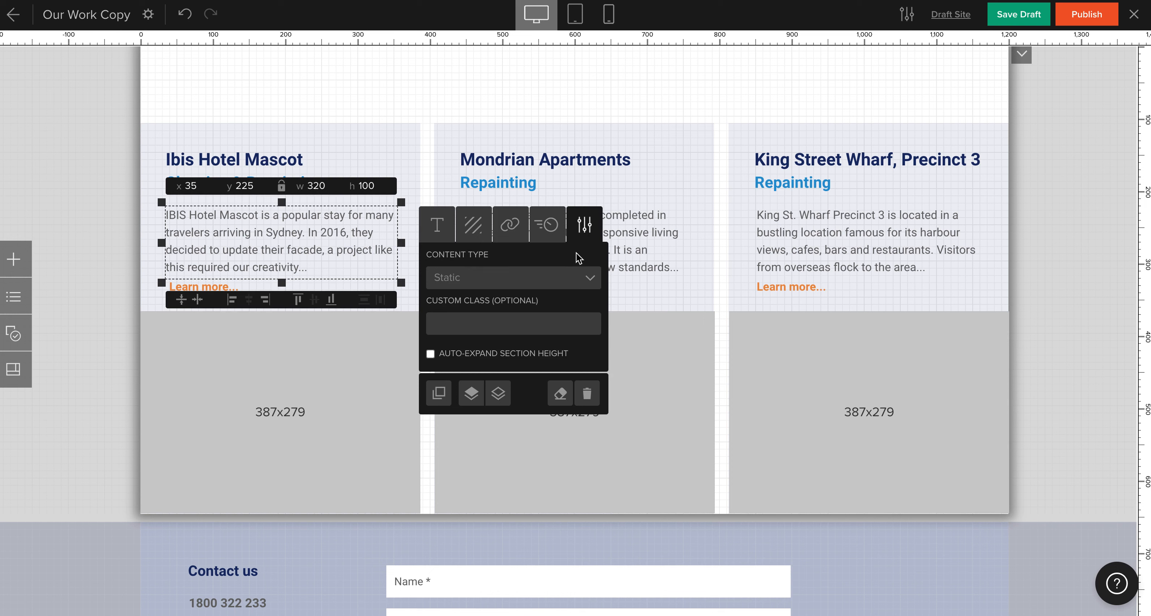
pyautogui.click(492, 278)
pyautogui.click(489, 333)
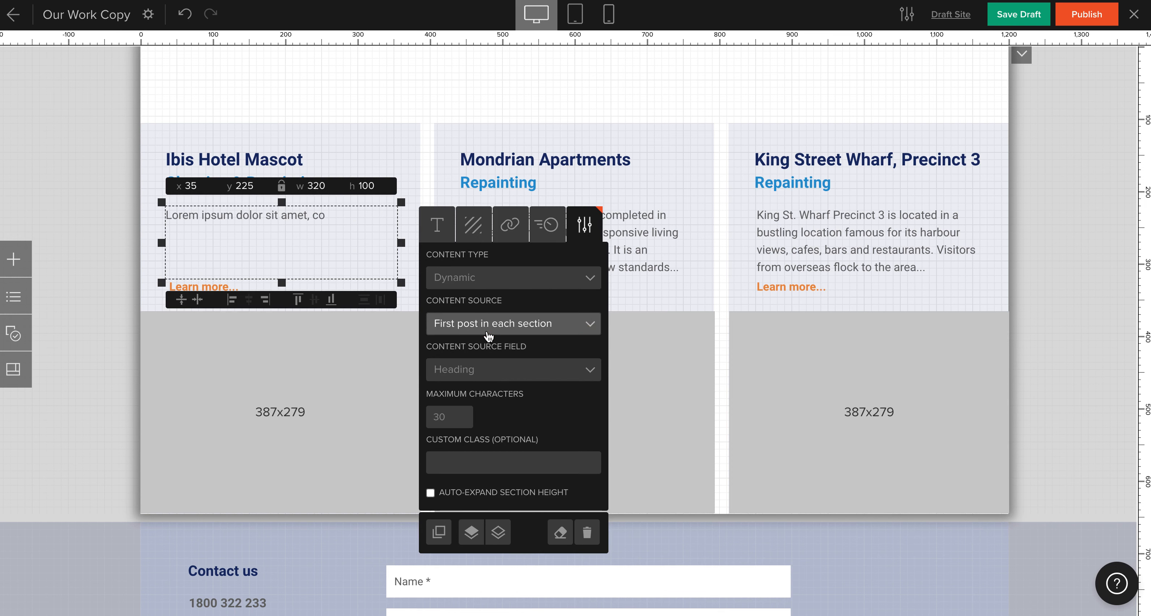
pyautogui.click(501, 376)
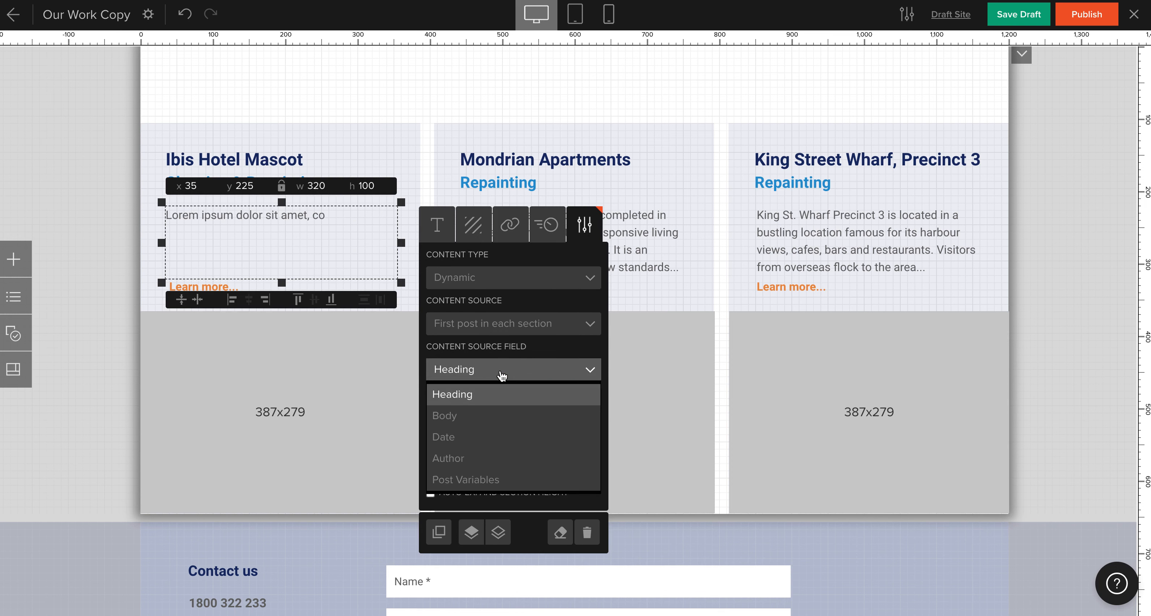
pyautogui.click(478, 416)
pyautogui.click(447, 416)
pyautogui.doubleClick(447, 417)
pyautogui.write('150')
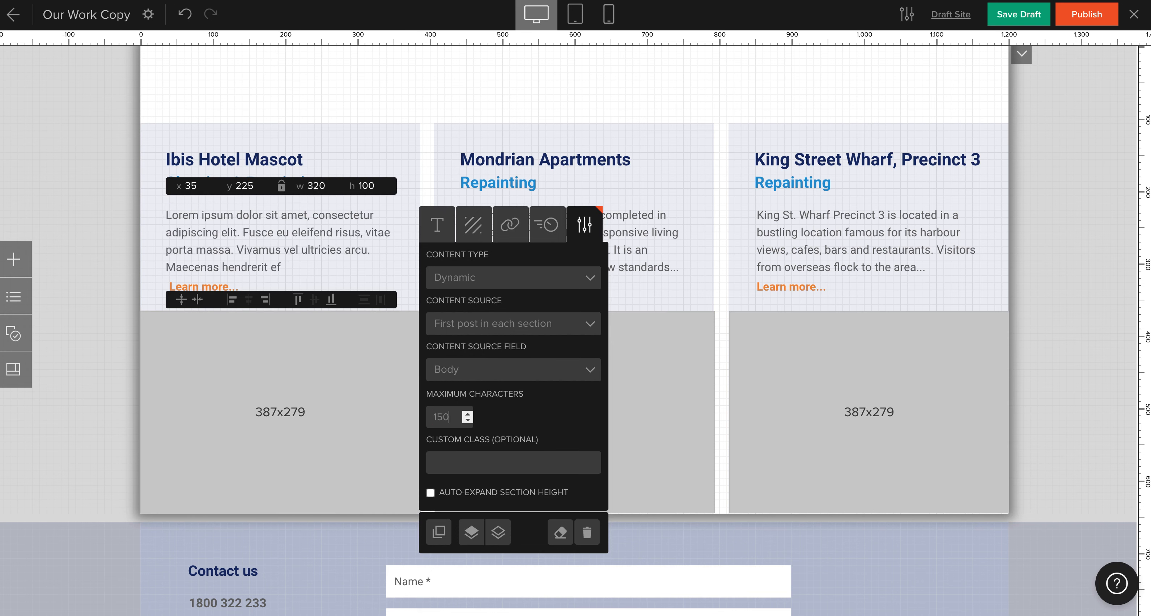
# Make the Mondrian Apartments paragraph dynamic with the second post in each section as its source, and open its content source field options.
pyautogui.click(666, 248)
pyautogui.click(769, 278)
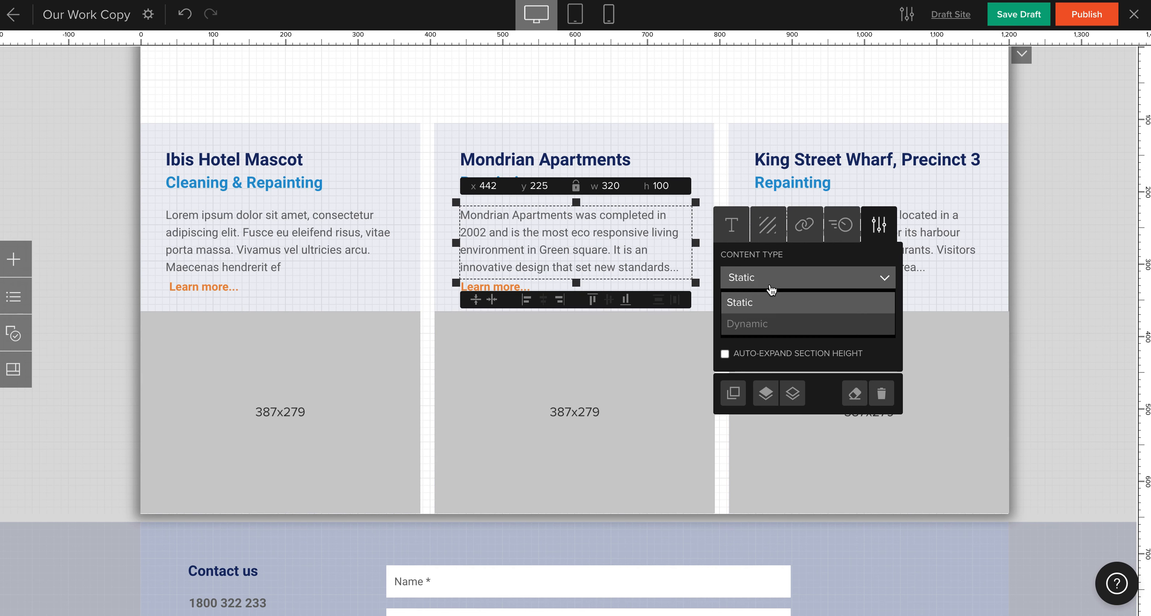
pyautogui.click(770, 323)
pyautogui.click(770, 323)
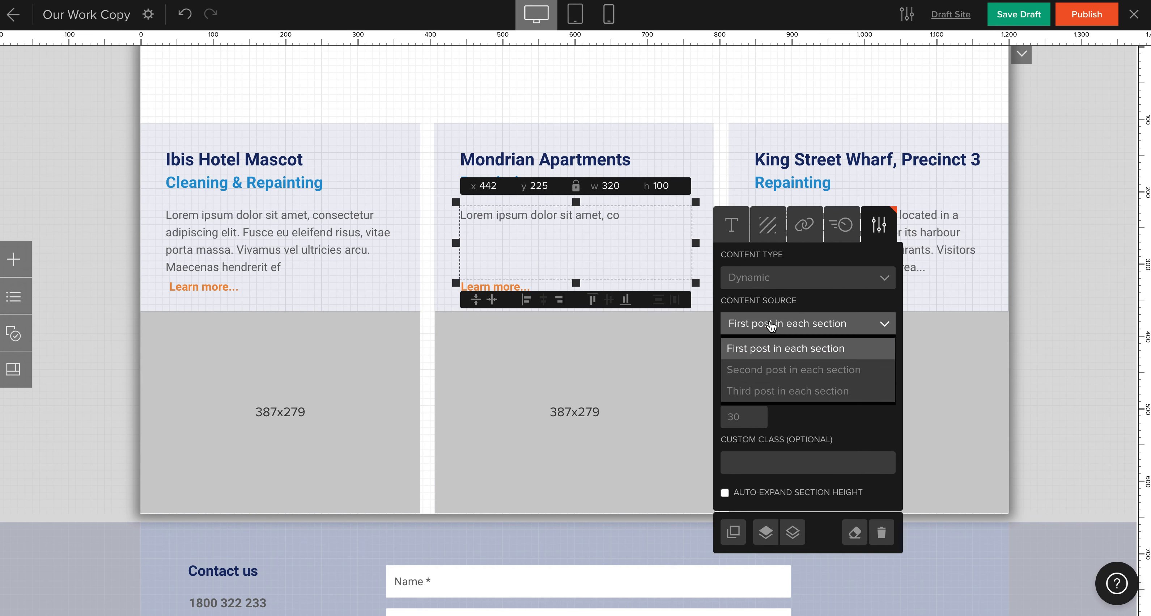
pyautogui.click(771, 371)
pyautogui.click(791, 372)
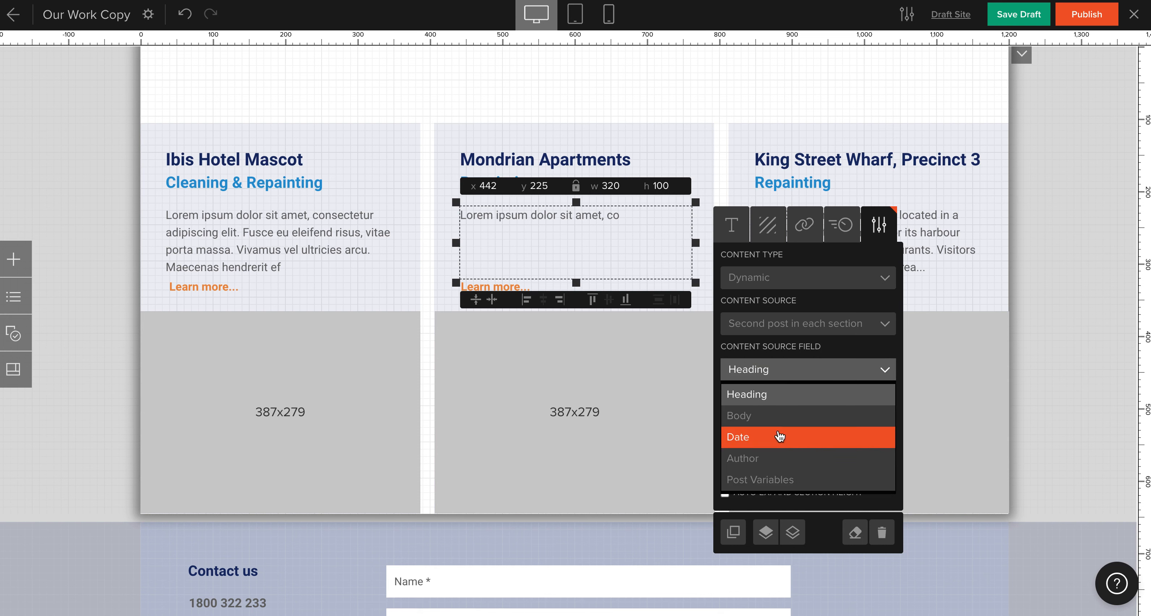